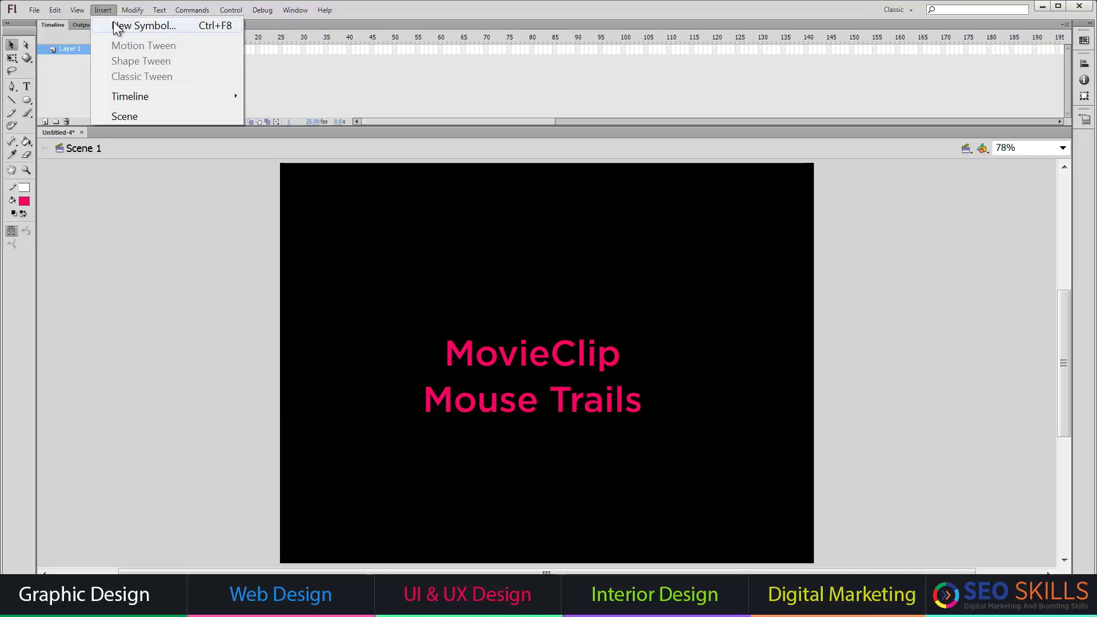
Create a new Movie Clip symbol named mousetrails
click(131, 26)
click(417, 343)
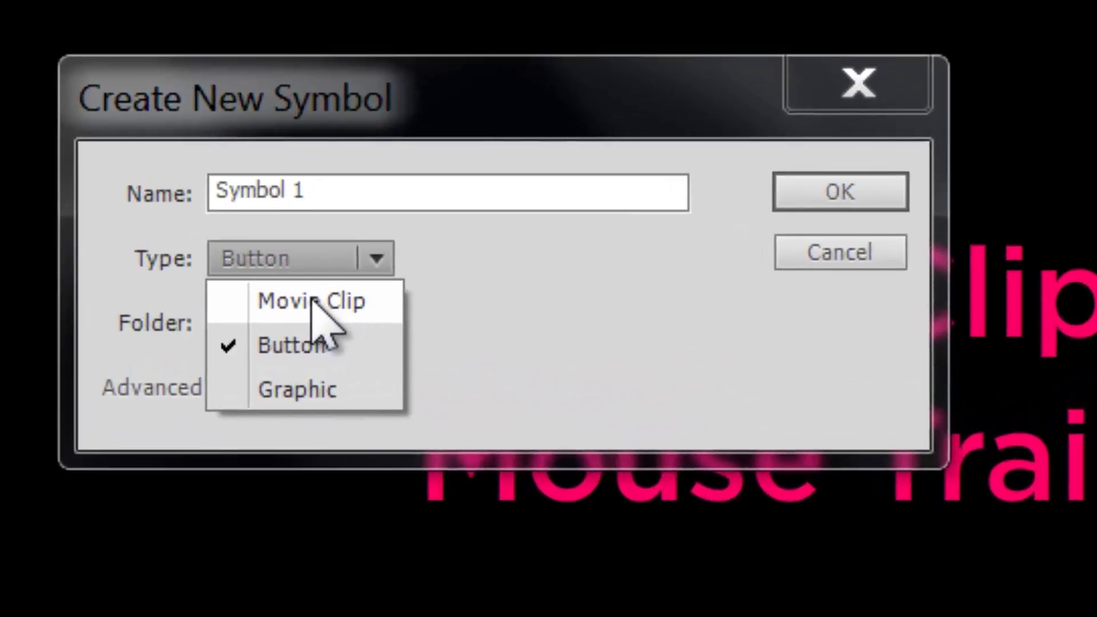
click(385, 354)
drag(335, 194, 210, 194)
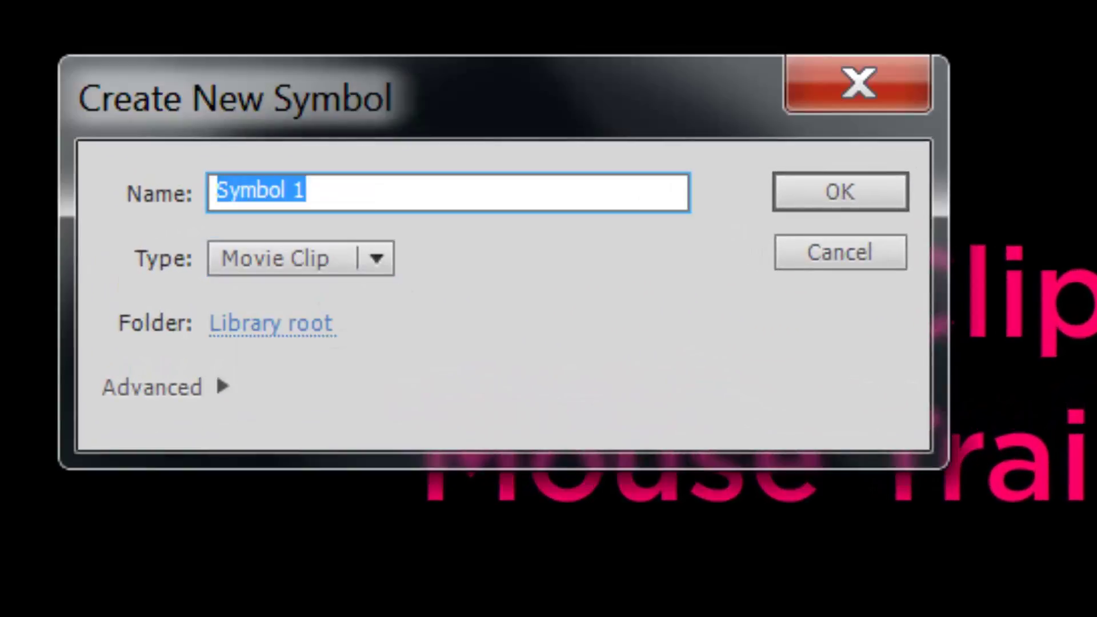
text(mour)
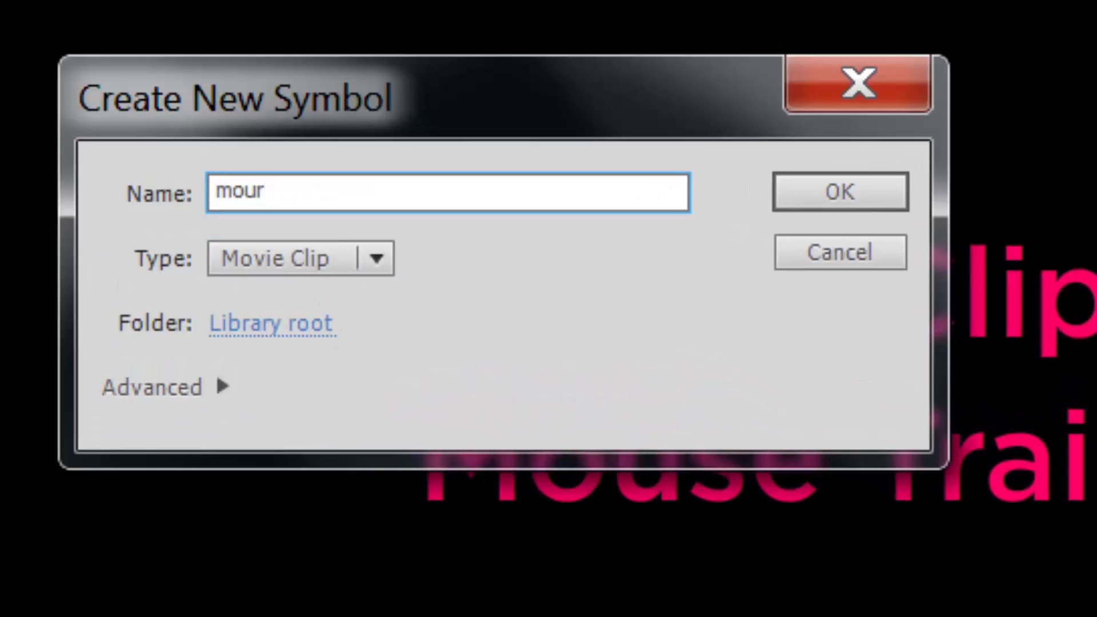
key(BackSpace)
text(setrails)
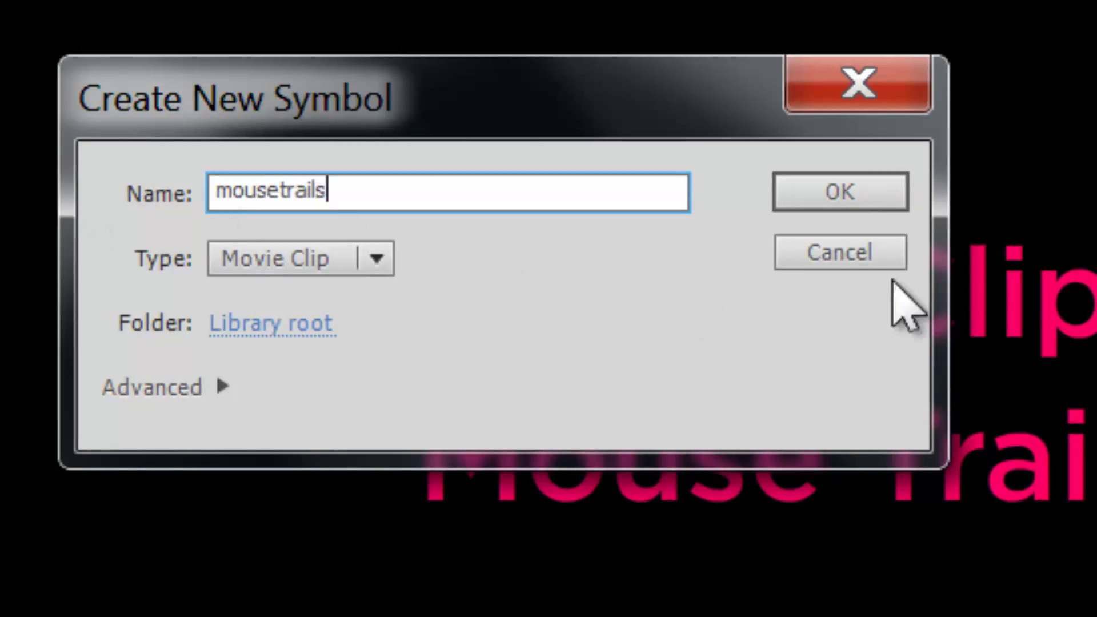
click(895, 196)
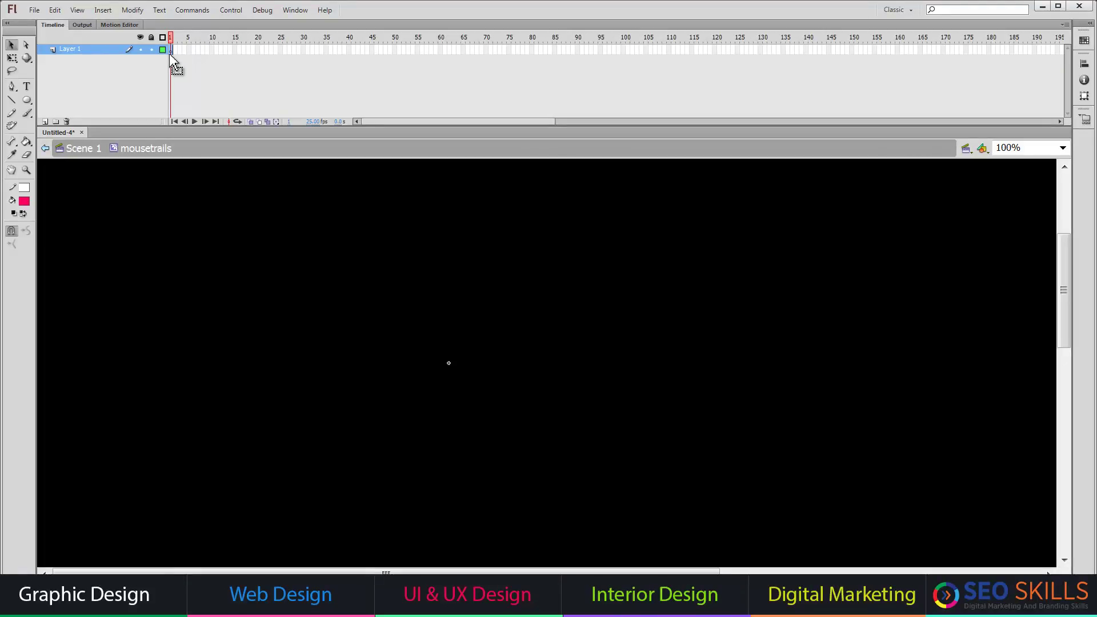
Add a stop action to frame 1 of the mousetrails timeline
click(296, 10)
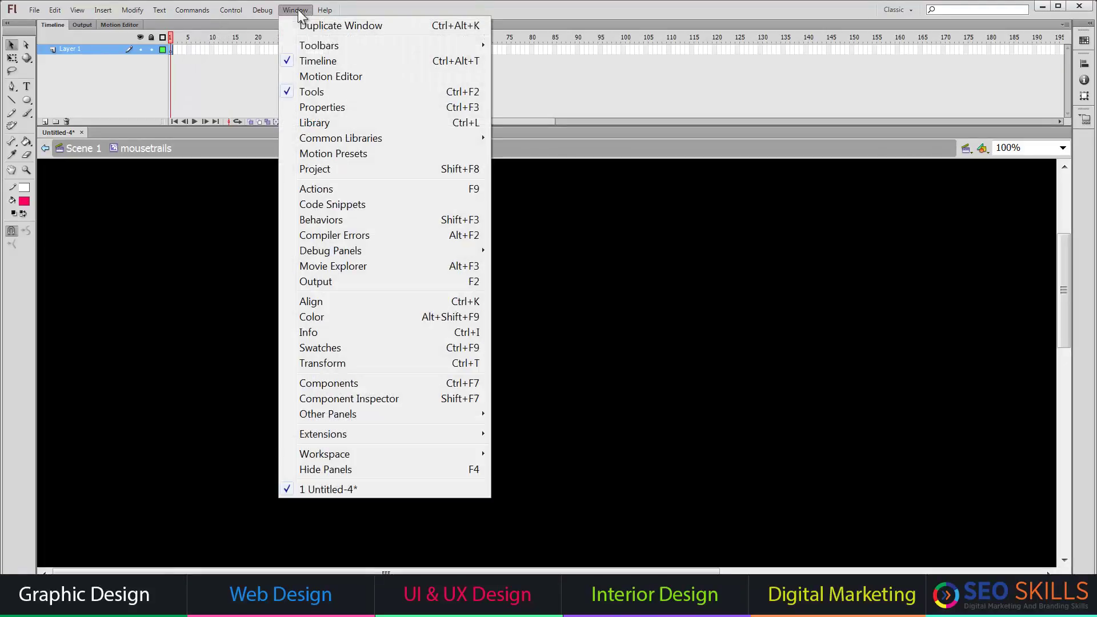
click(313, 188)
double_click(250, 433)
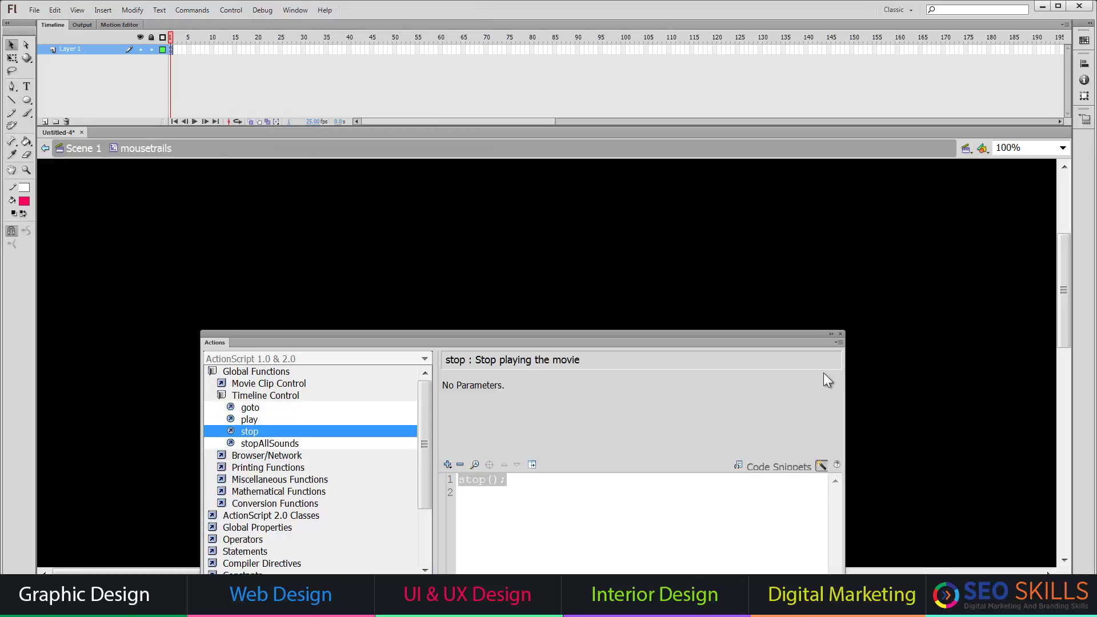
click(839, 335)
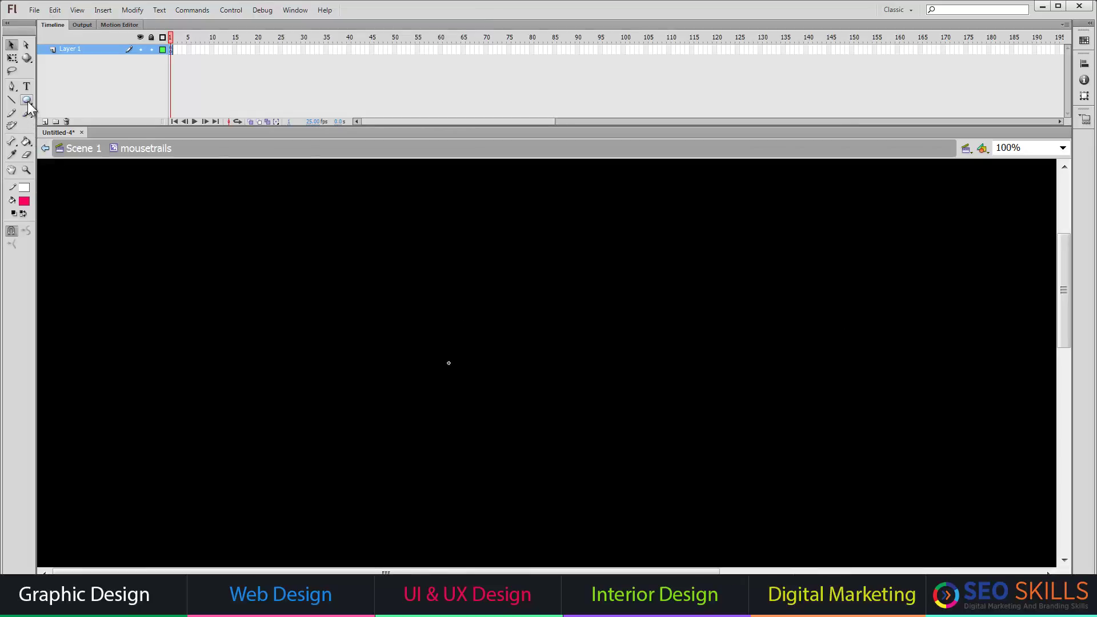
Draw a small pink rounded square with the Rectangle tool on frame 1 and select its fill and outline
drag(27, 101, 58, 99)
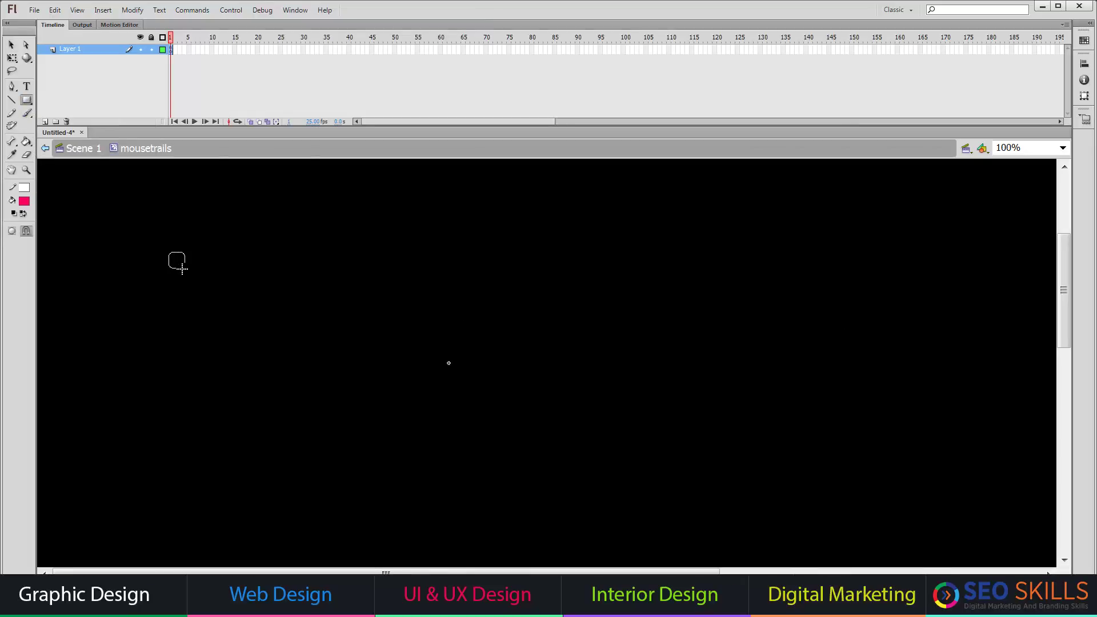
drag(181, 269, 183, 269)
click(11, 44)
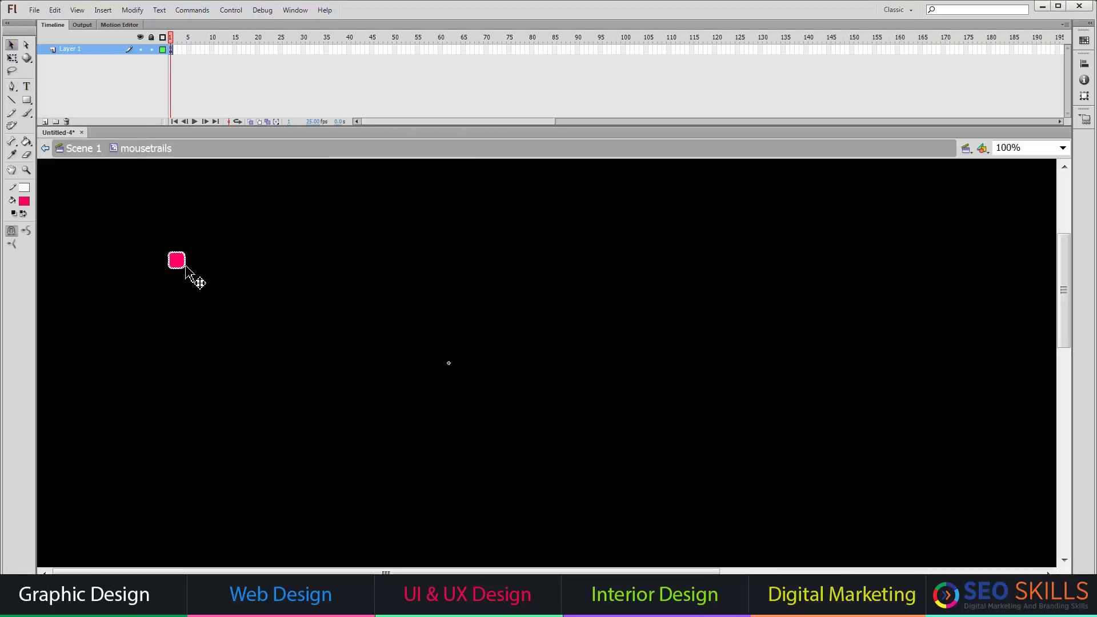
drag(120, 230, 247, 311)
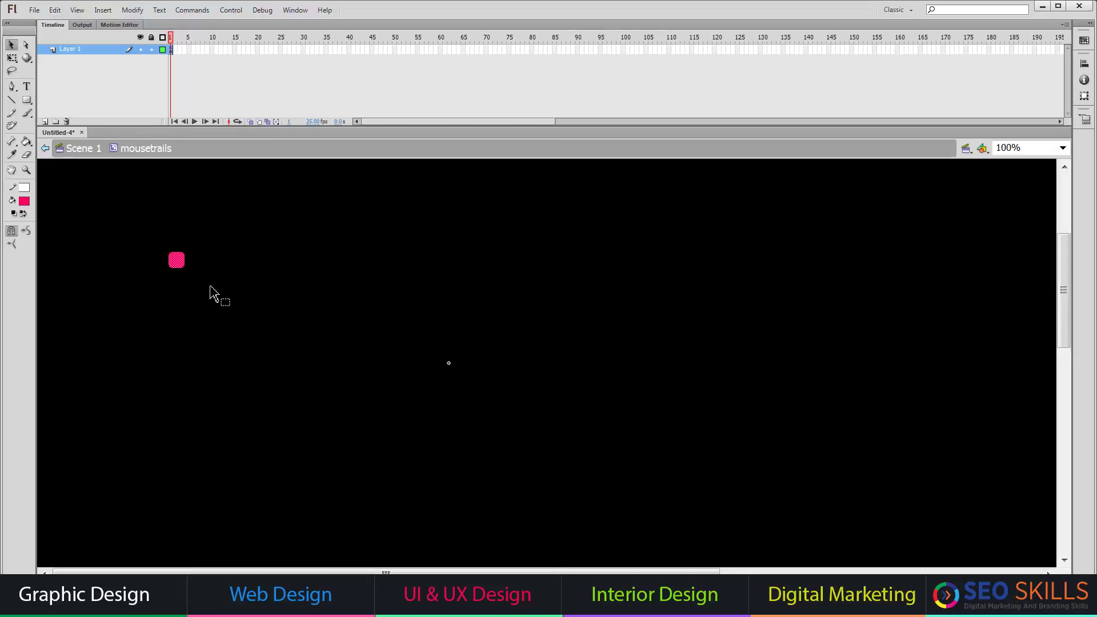
click(296, 10)
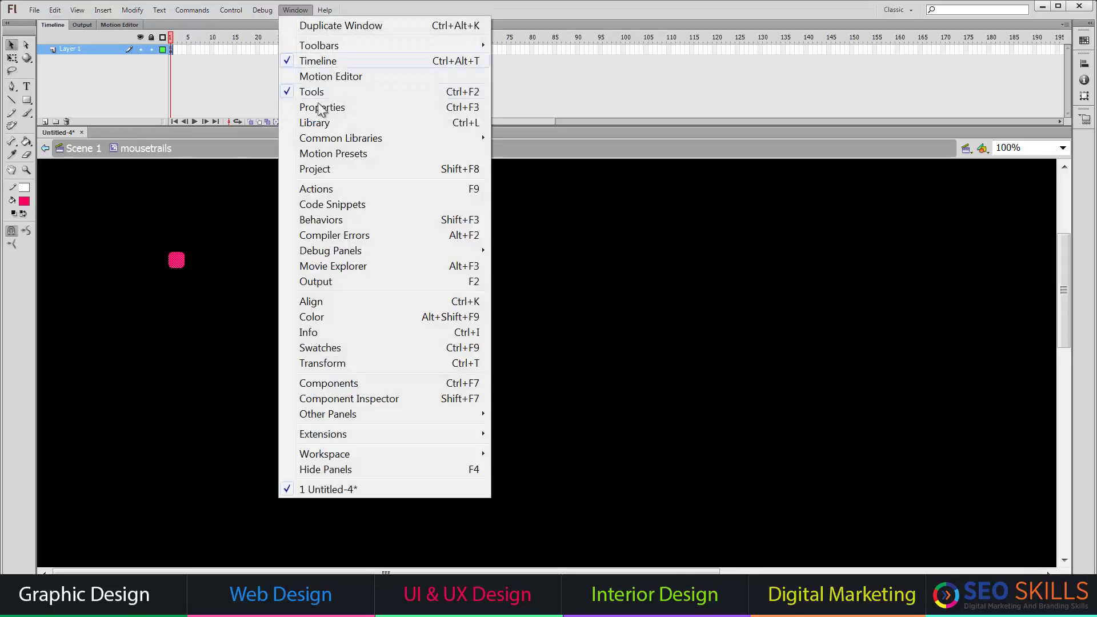
click(241, 74)
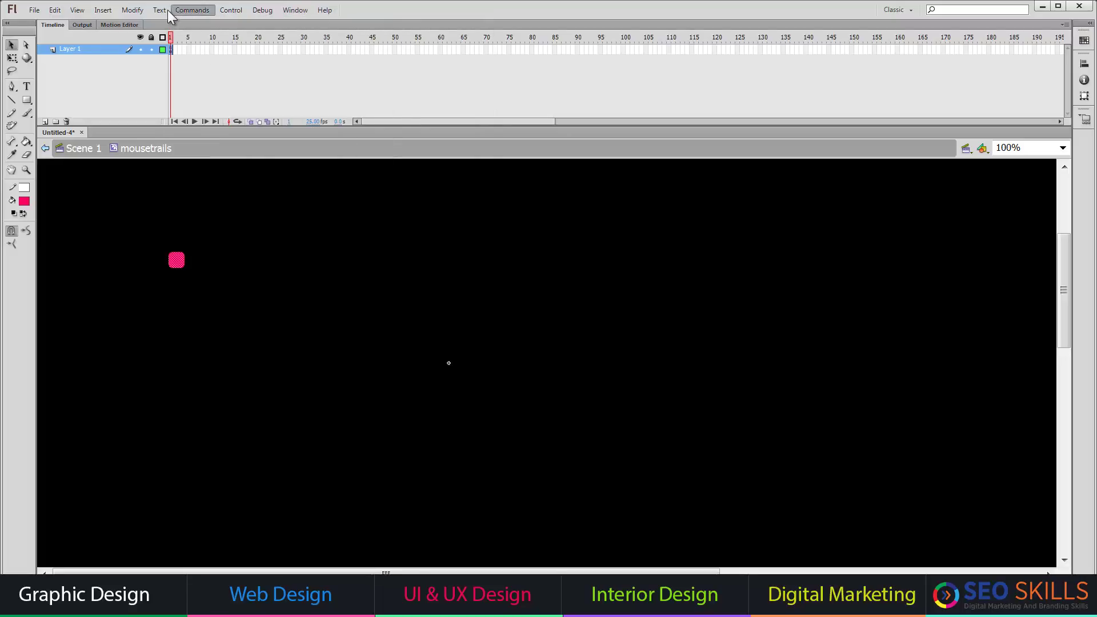
click(129, 10)
mouse_move(106, 11)
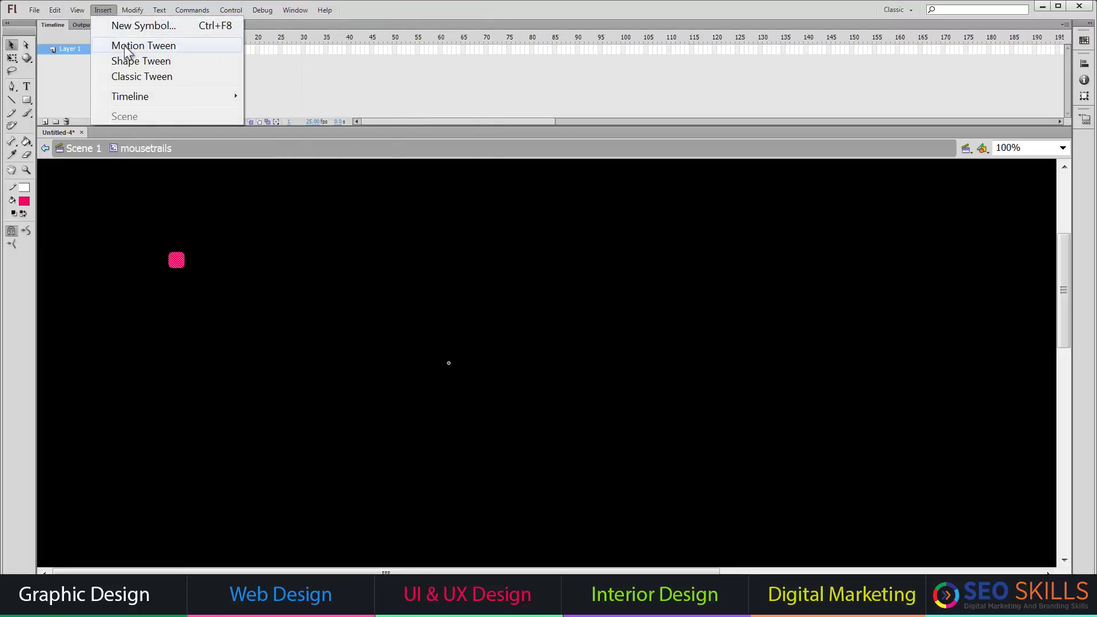
click(521, 5)
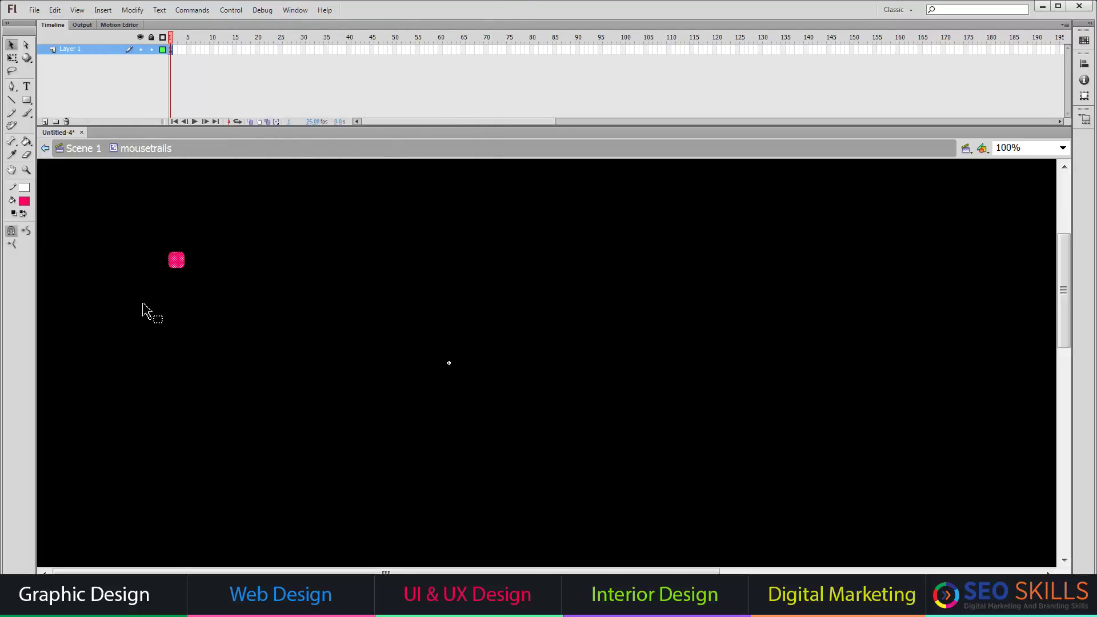
Convert the selected rounded square to a Button symbol named mybuuton and open it for editing
key(F8)
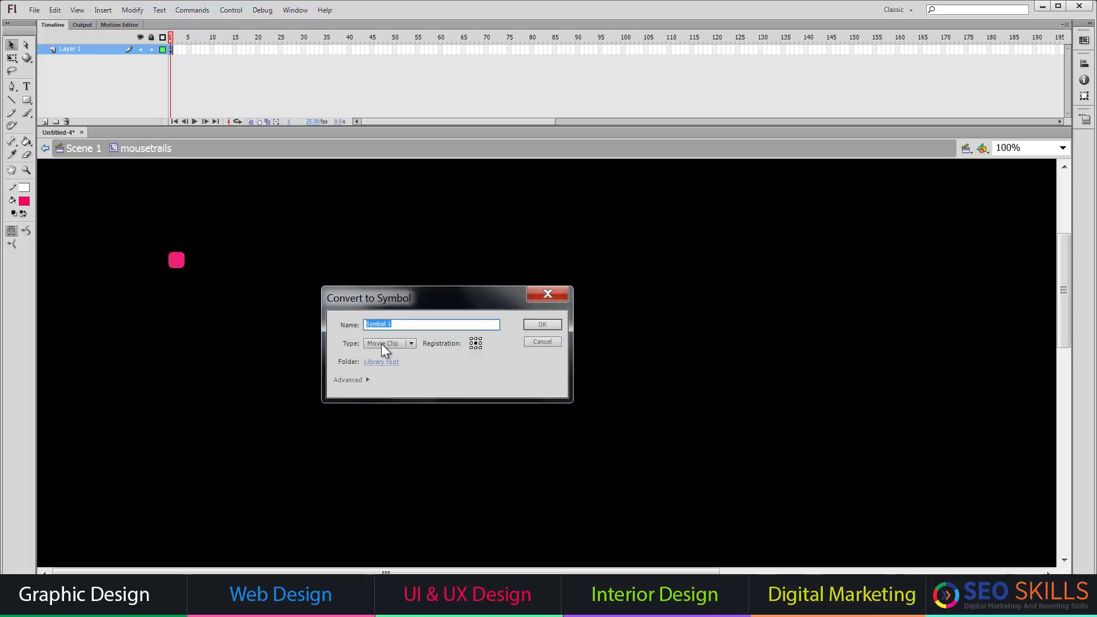
click(381, 344)
click(386, 368)
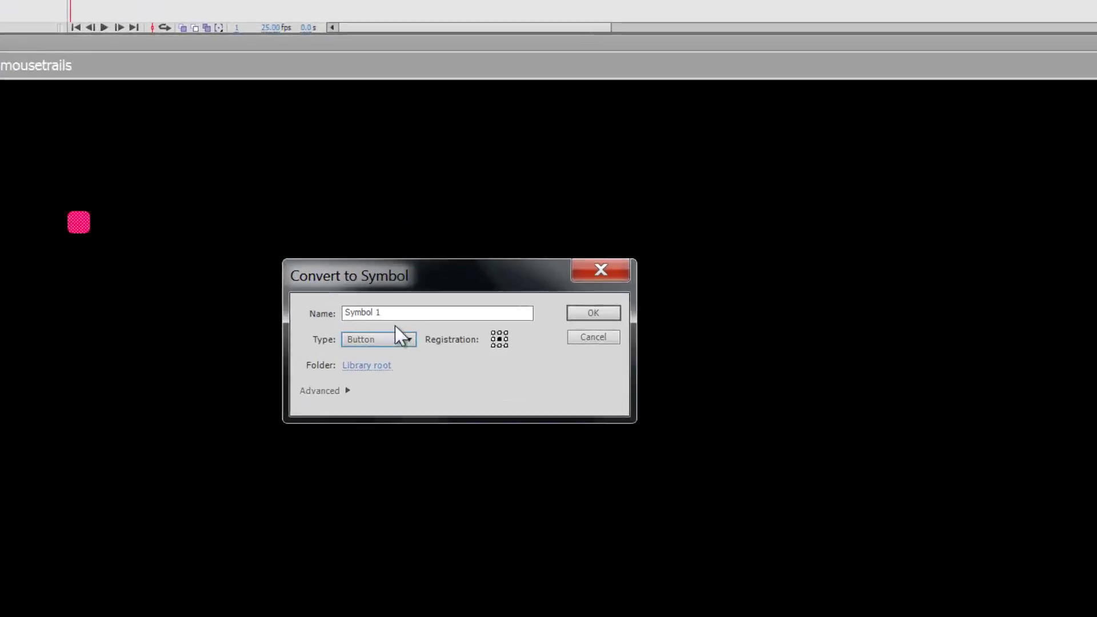
drag(397, 324, 326, 328)
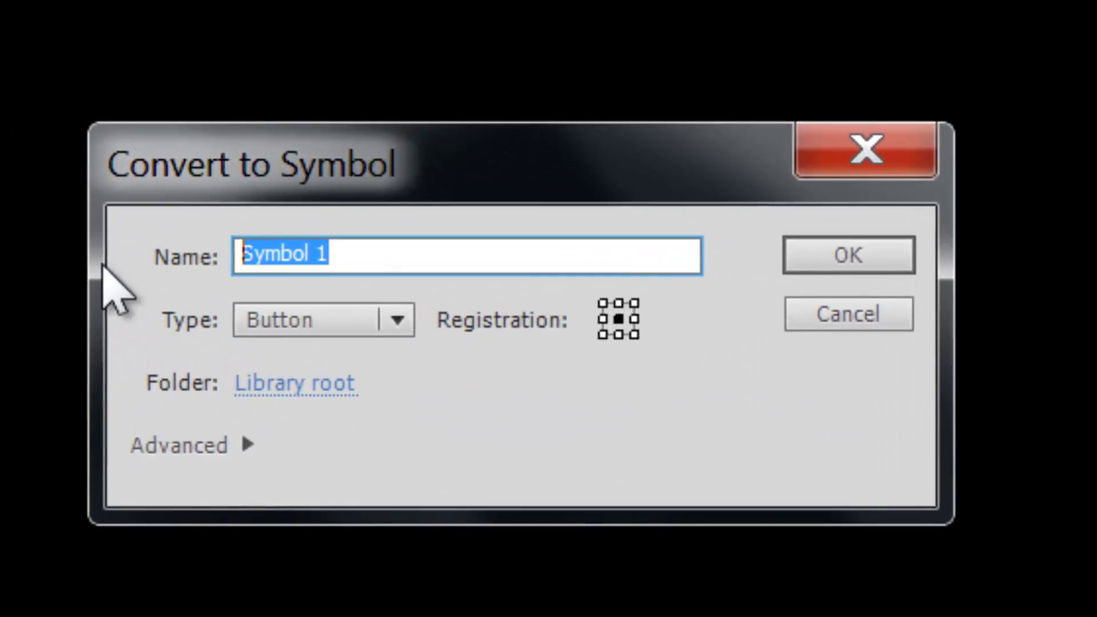
text(mybuut)
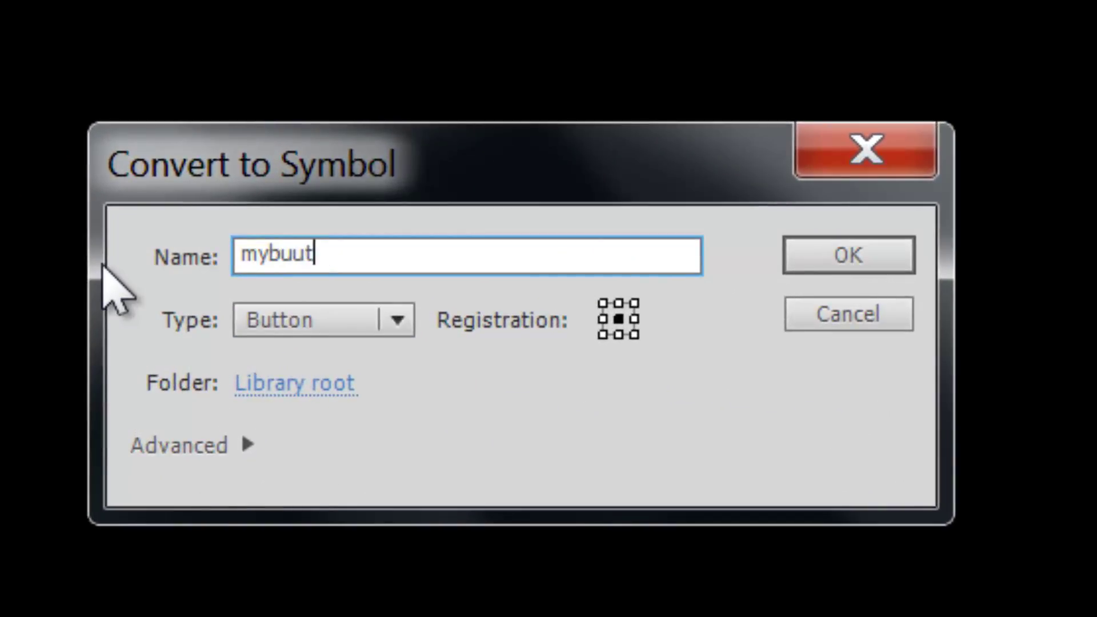
text(on)
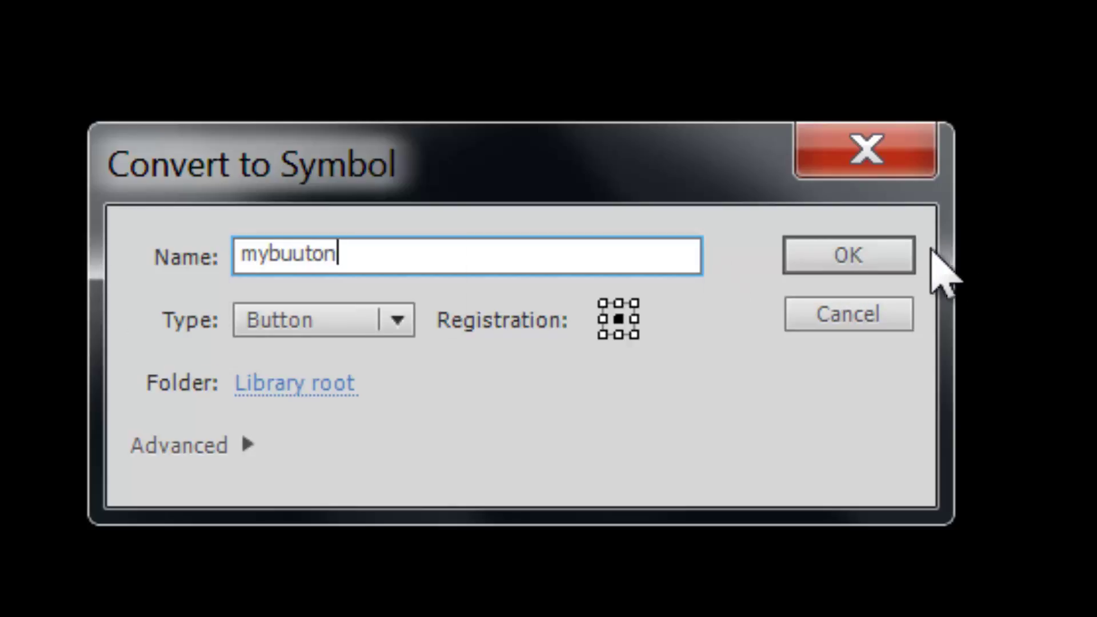
drag(436, 252, 103, 254)
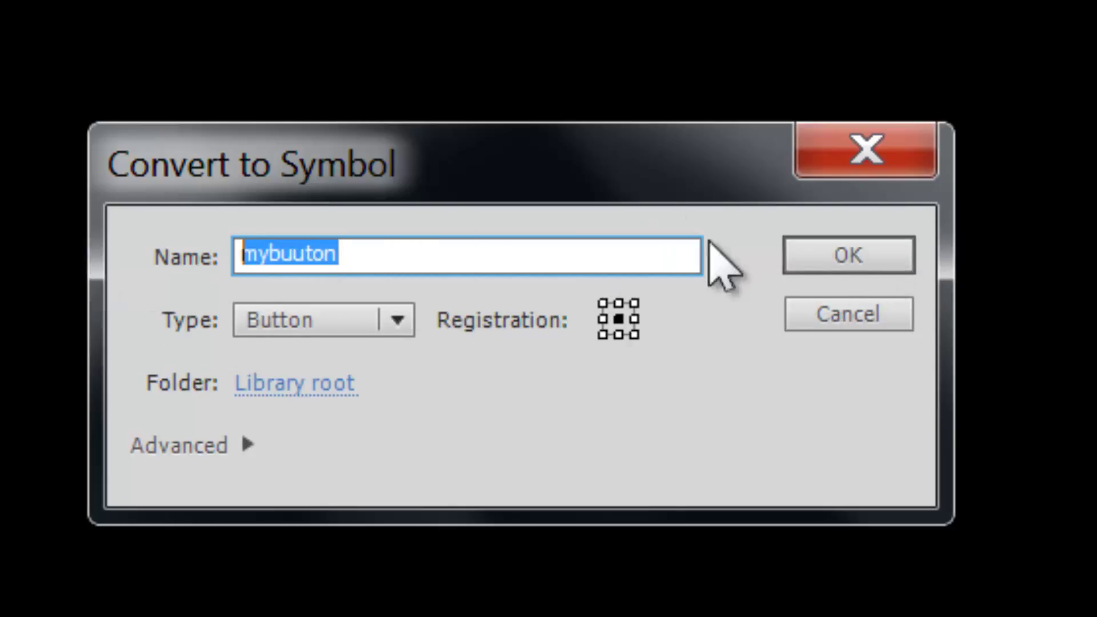
click(835, 253)
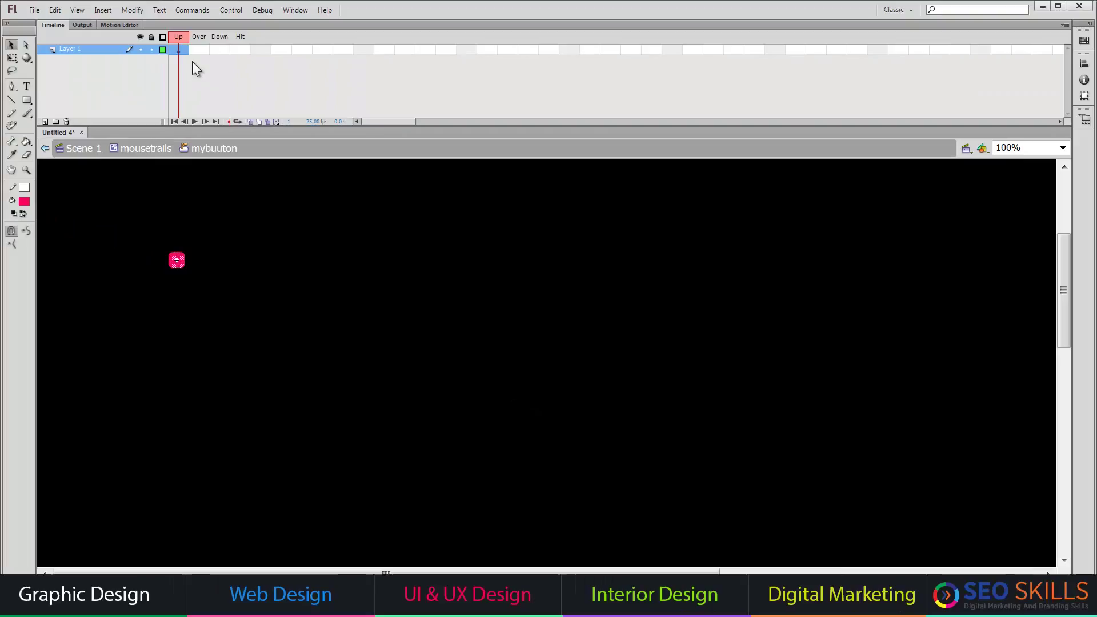
Move the button's Up keyframe to its Hit state and place the button on the registration point of mousetrails
drag(225, 50, 245, 47)
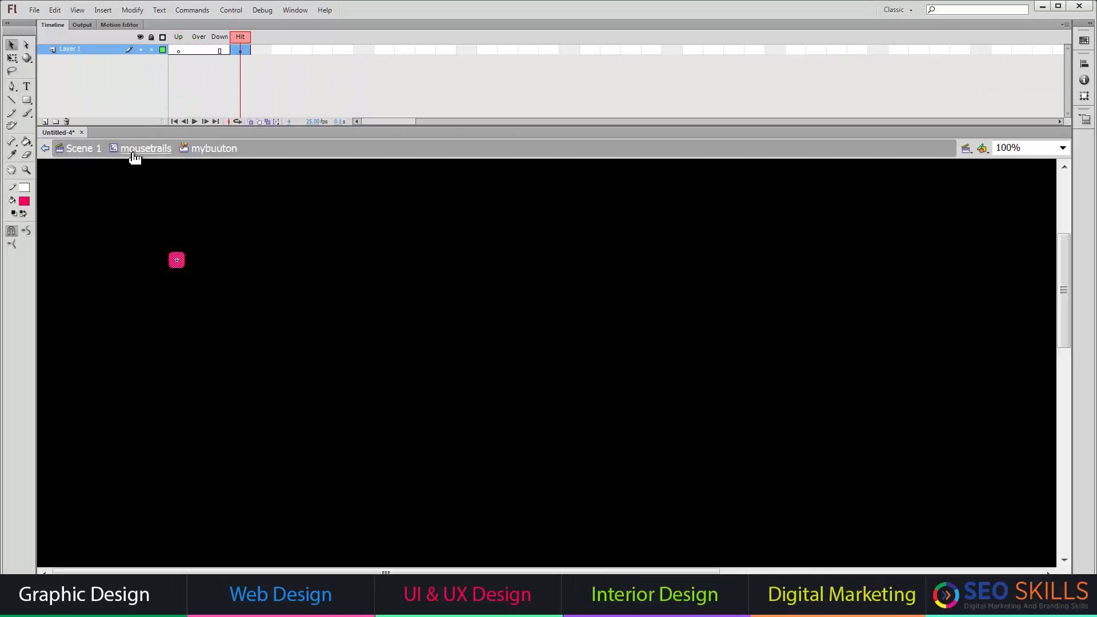
click(135, 151)
drag(189, 266, 451, 370)
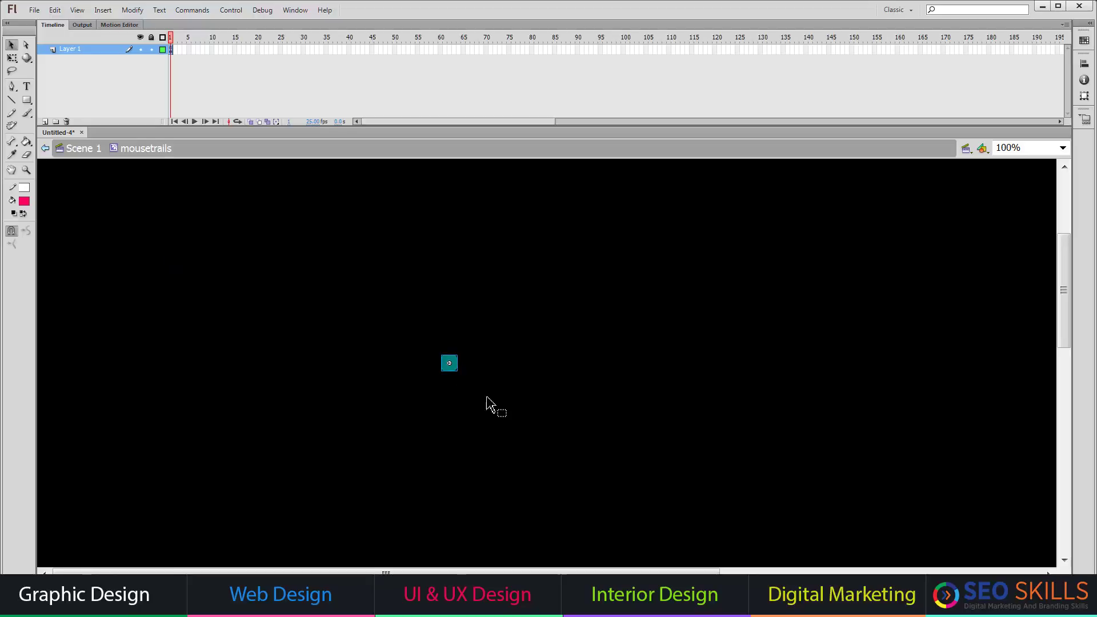
Attach a goto action to the button instance and make Roll Over its only triggering event
click(451, 365)
right_click(450, 365)
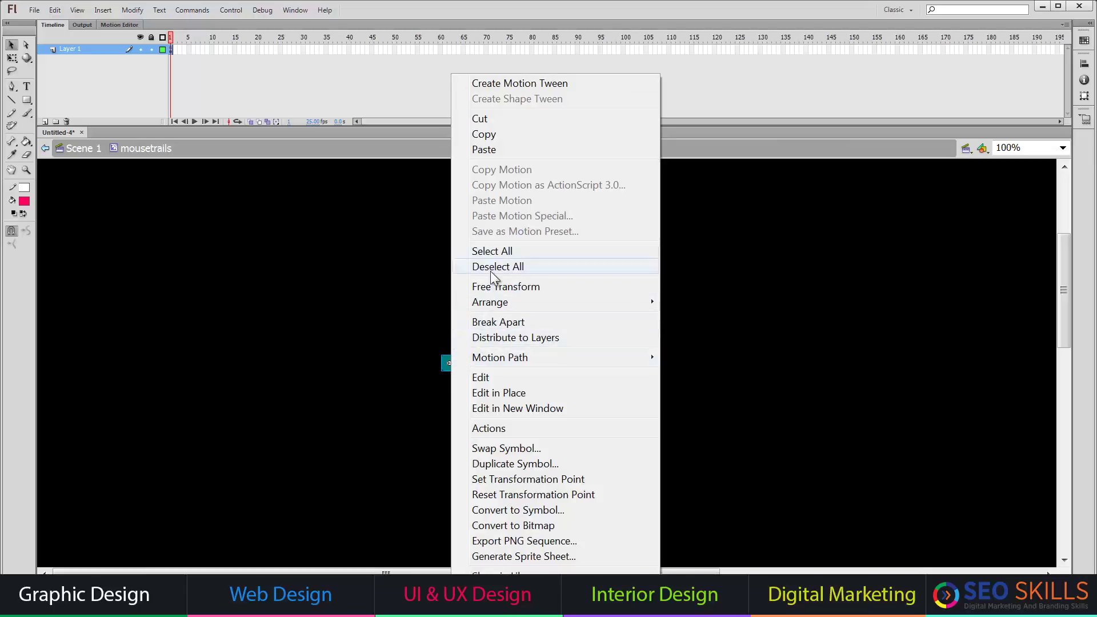
click(492, 429)
double_click(250, 407)
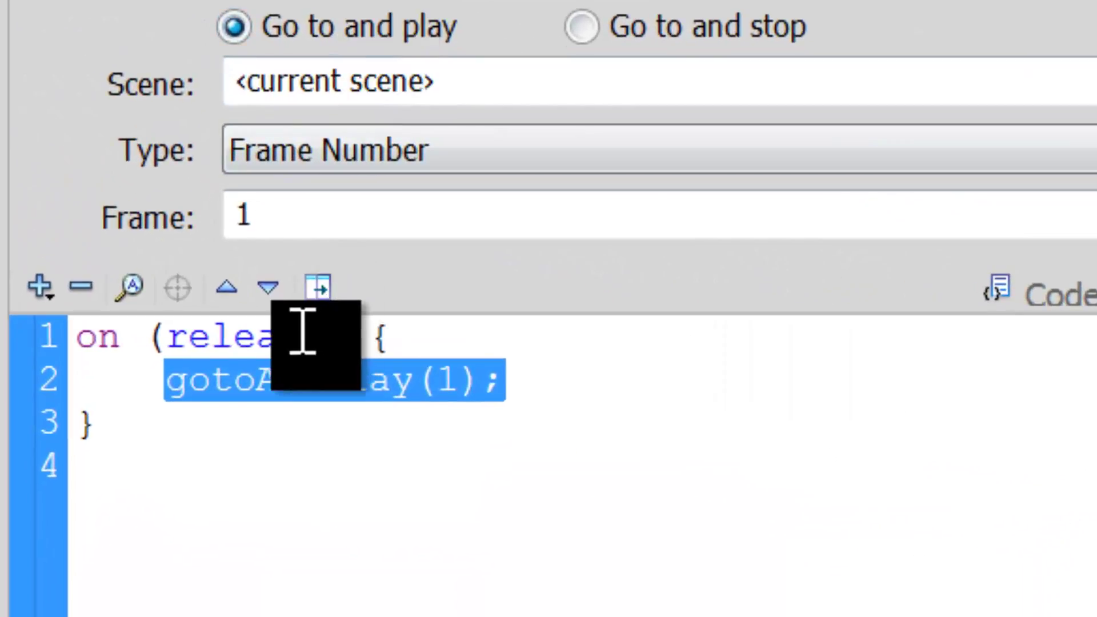
click(402, 398)
click(371, 231)
click(671, 30)
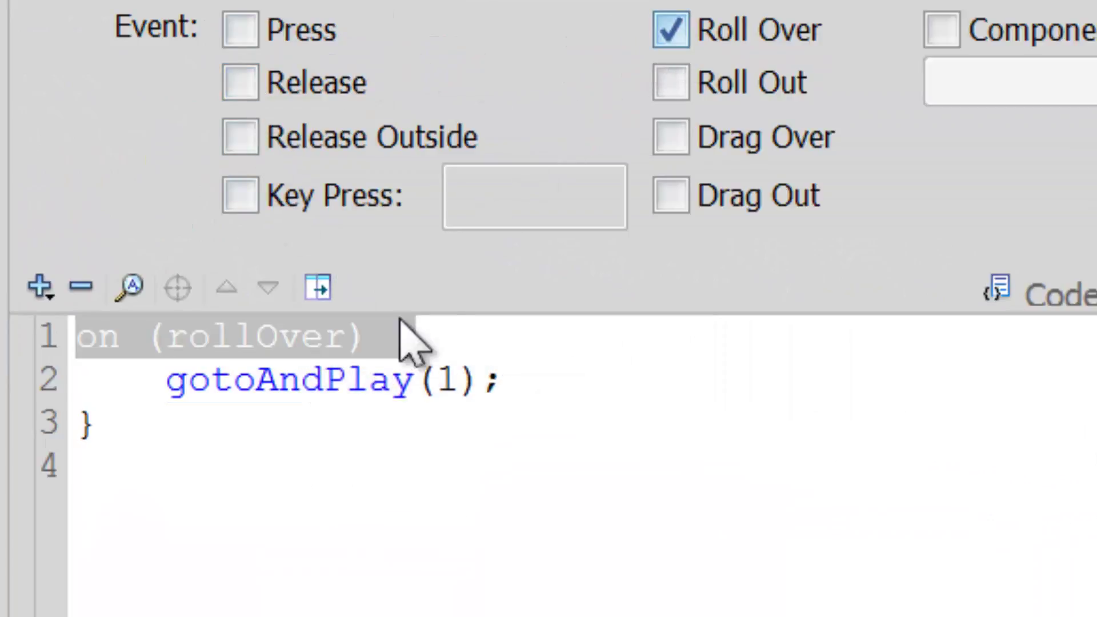
Set the frame number of the button's gotoAndPlay action to 2 and close the script editor
click(326, 386)
click(296, 216)
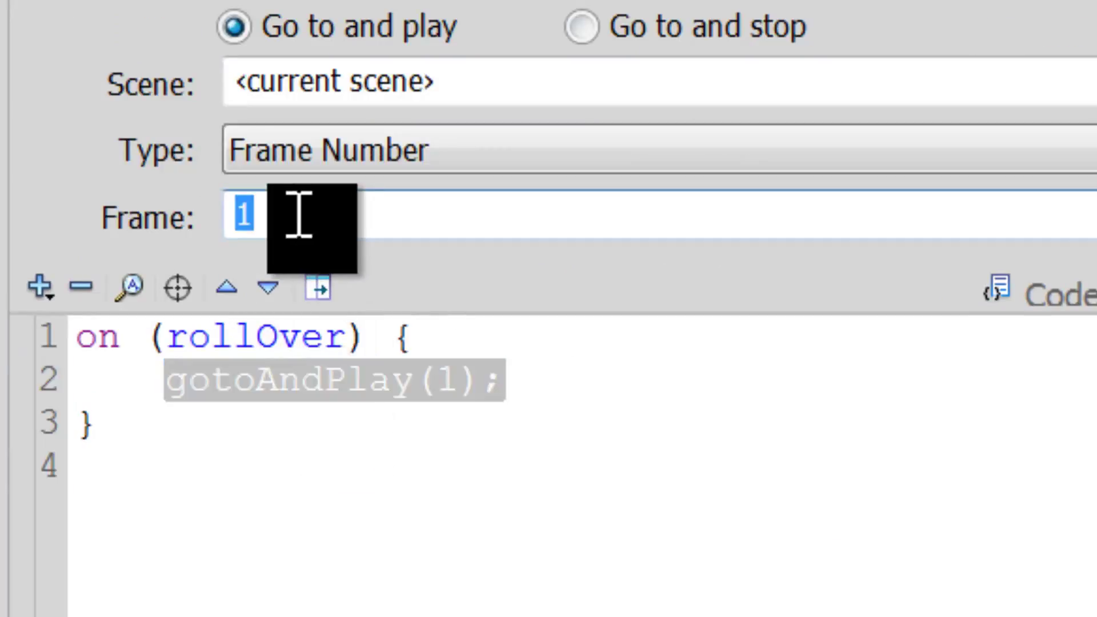
text(2)
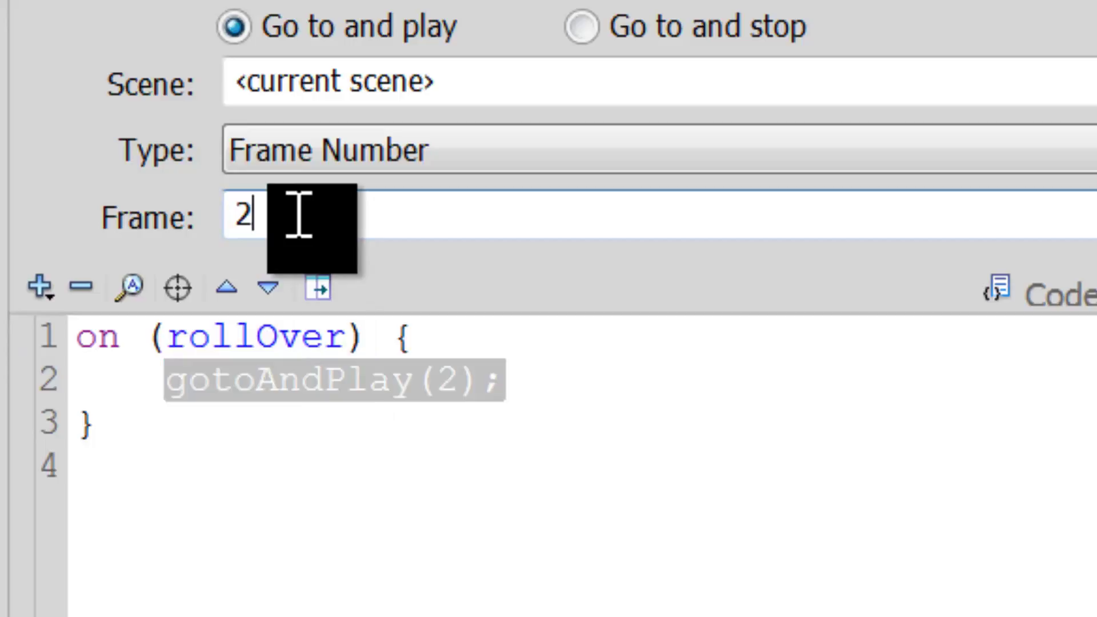
click(246, 335)
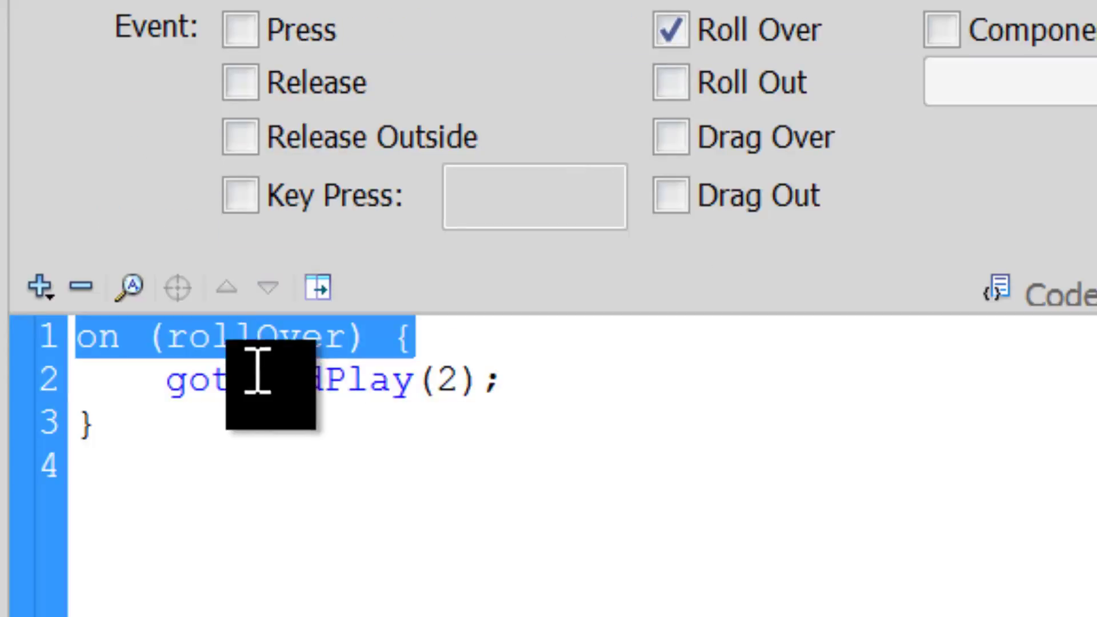
click(264, 392)
click(1070, 115)
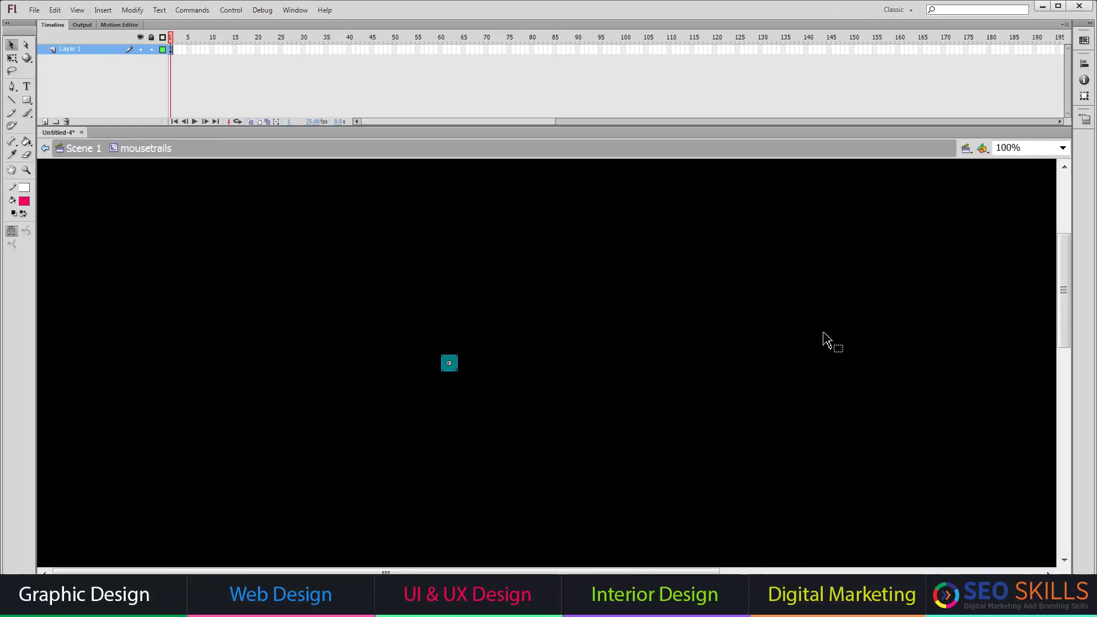
Insert a blank keyframe at frame 2 of mousetrails, draw a small pink circle there with the Oval tool and select it
click(177, 50)
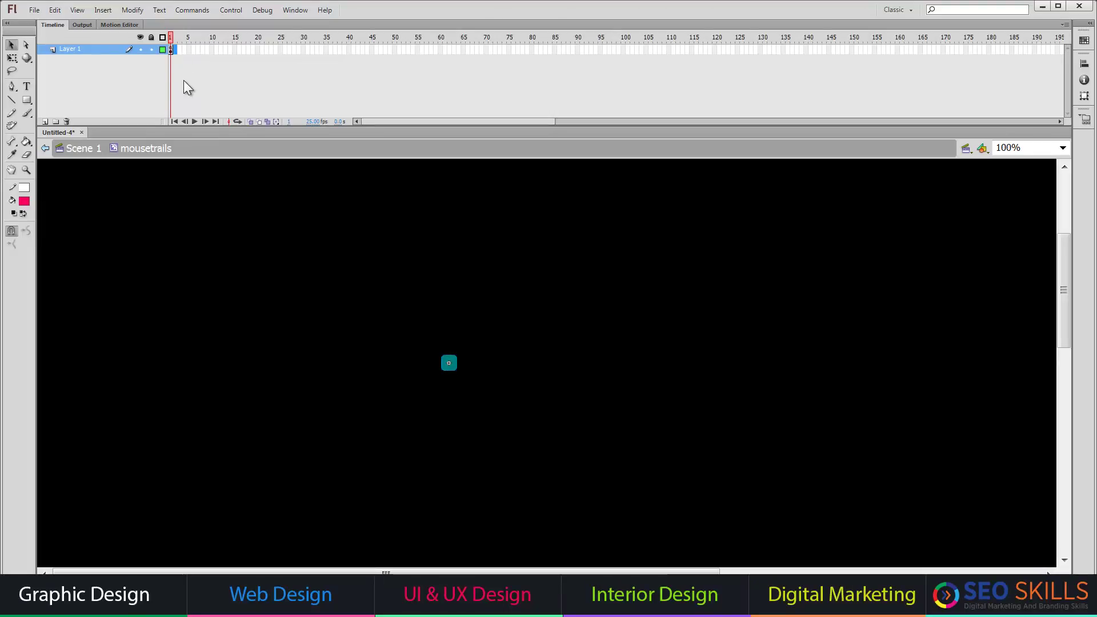
key(F7)
click(27, 99)
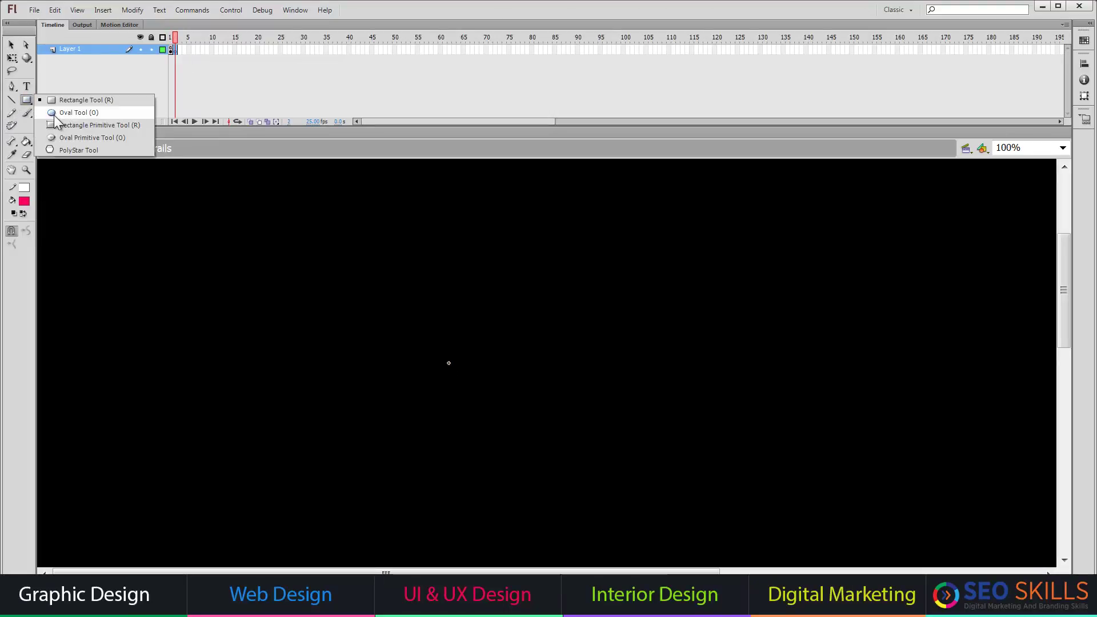
click(55, 113)
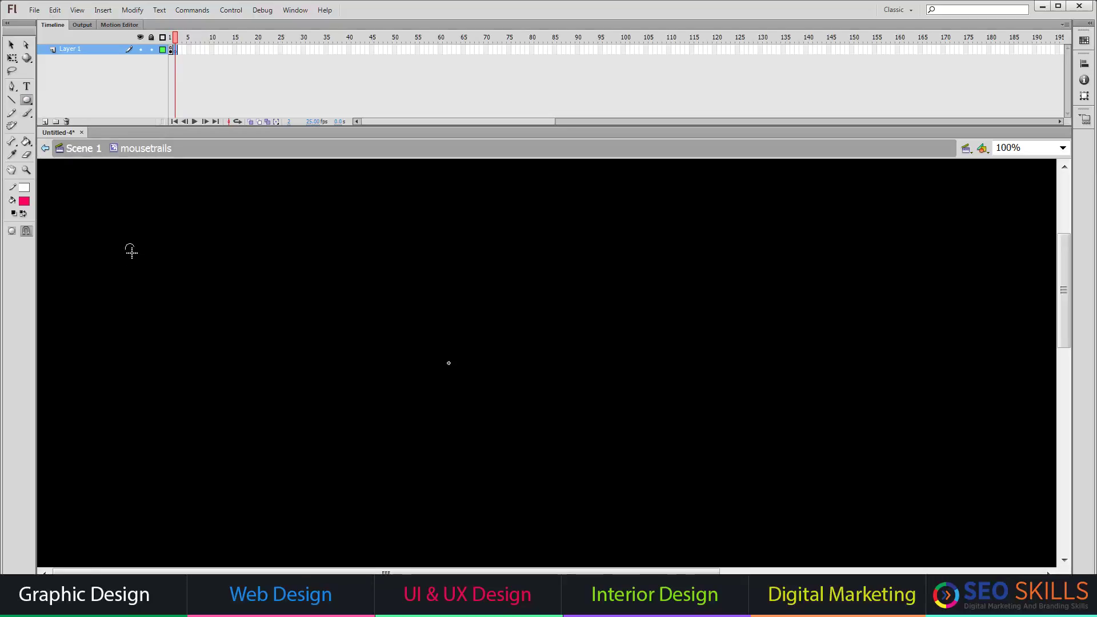
key(v)
drag(131, 252, 190, 300)
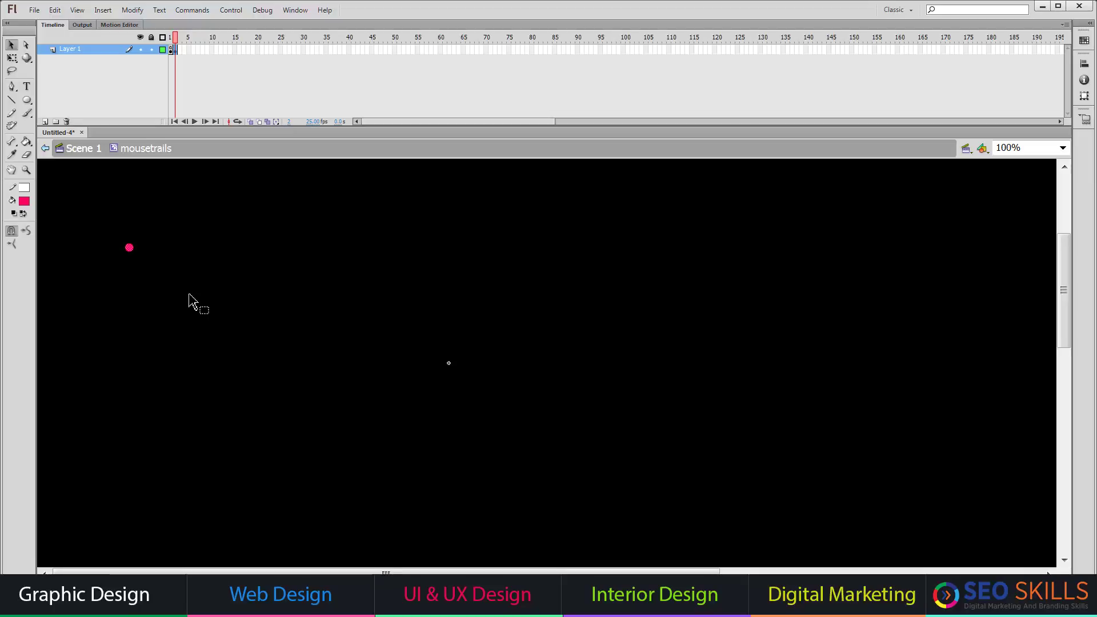
Scale the pink circle at frame 2 to 50%
key(ctrl+alt+s)
text(5)
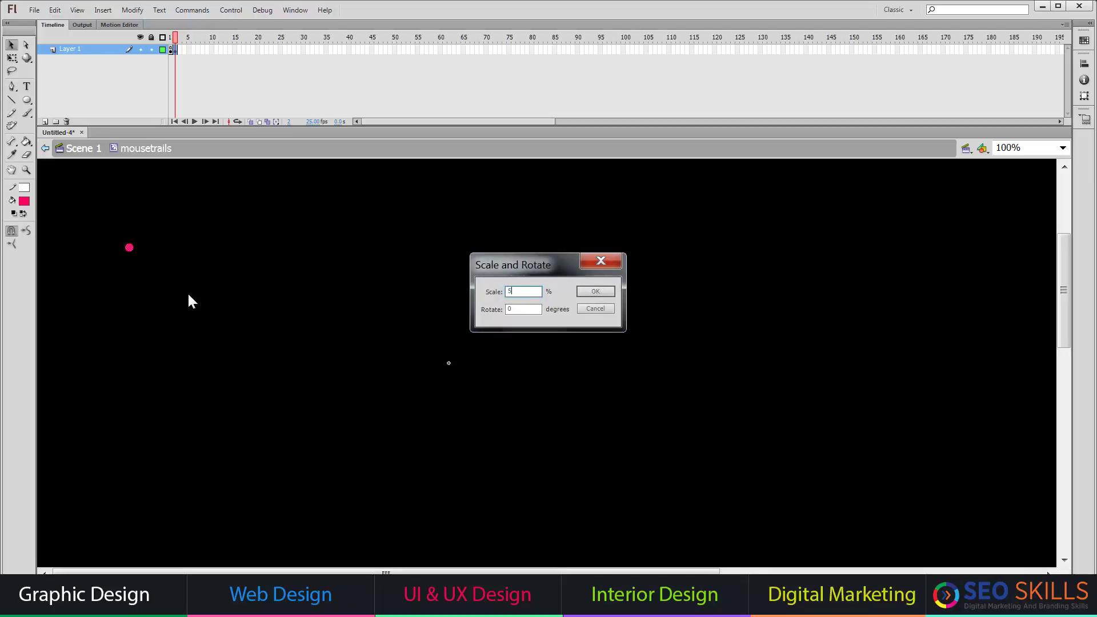
text(0)
key(Return)
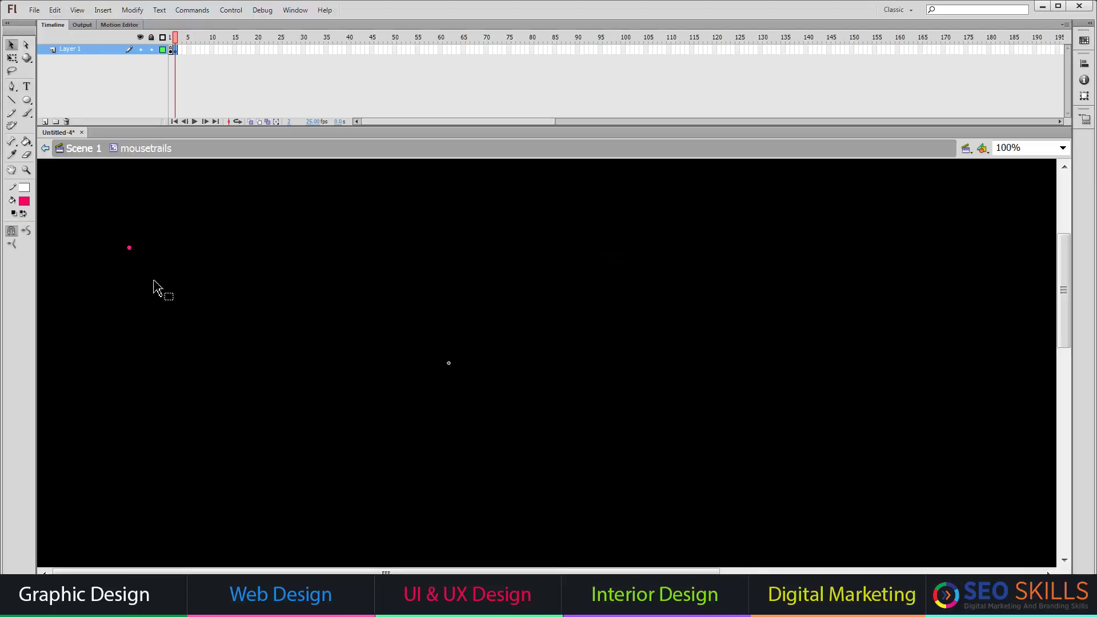
Move the small circle onto the registration point of mousetrails and fill it with bright green
click(24, 201)
click(64, 335)
drag(128, 248, 449, 364)
click(27, 205)
click(41, 280)
Create a shape tween starting at frame 2 and insert a blank keyframe at frame 20
right_click(177, 50)
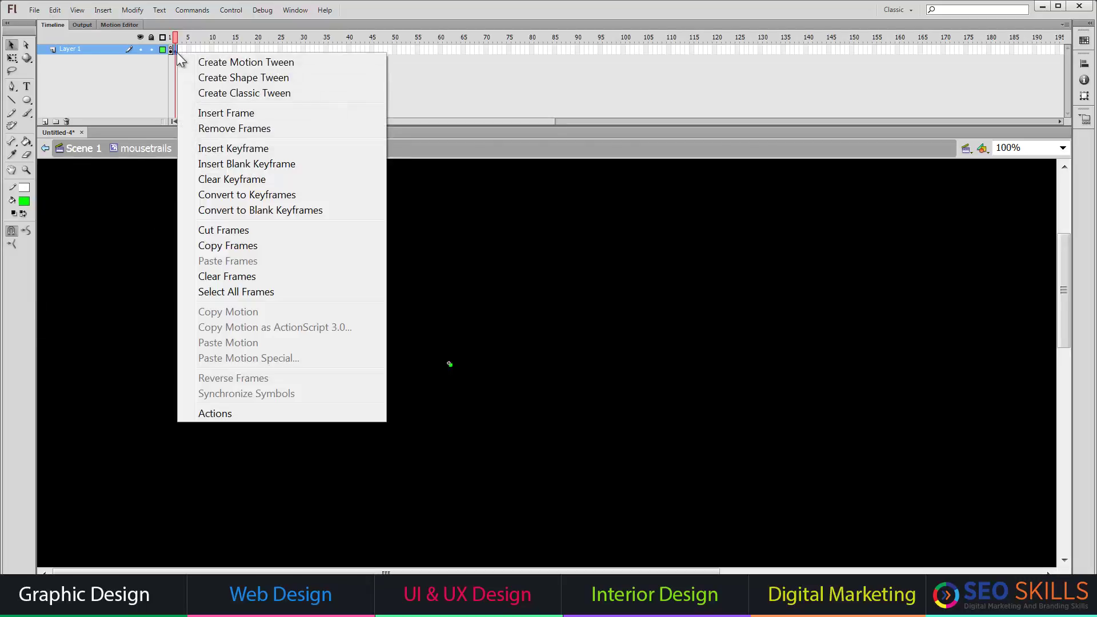
click(232, 77)
click(259, 49)
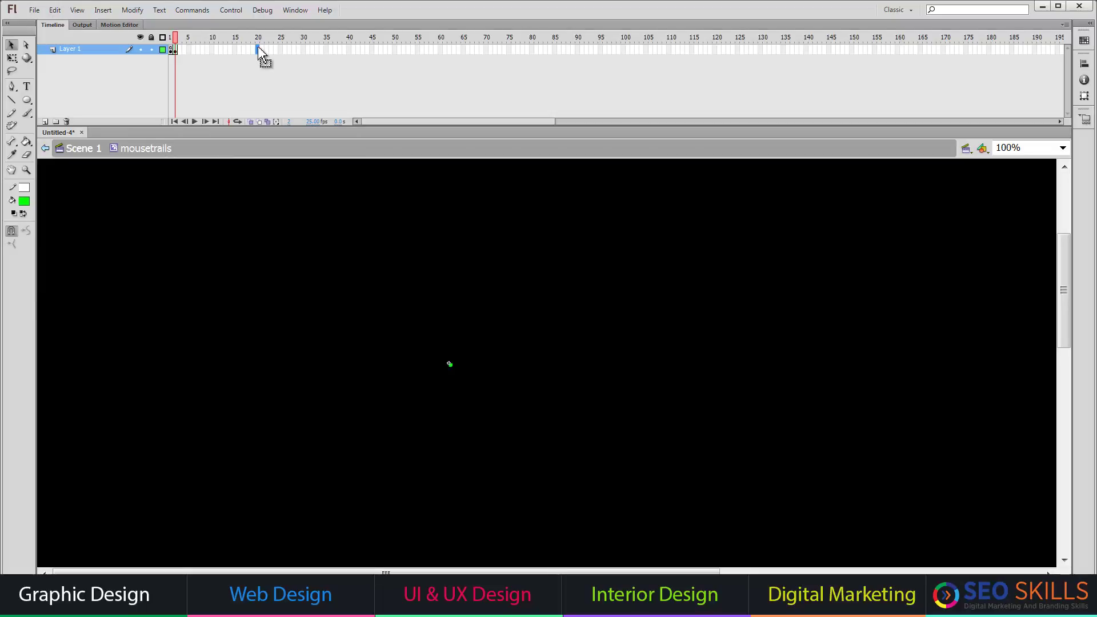
key(F6)
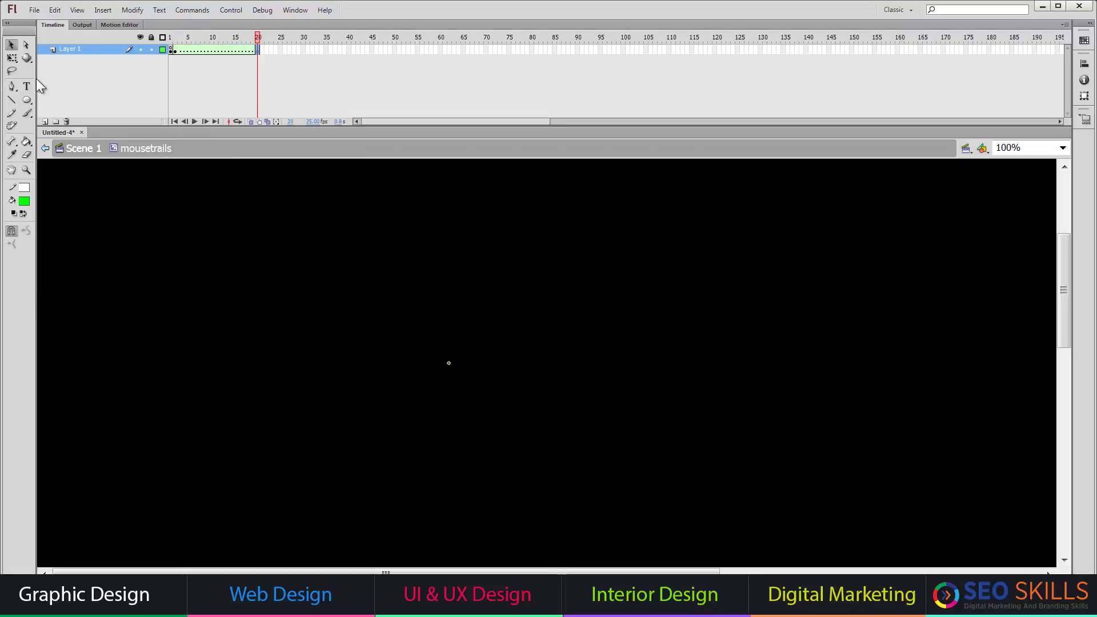
Set the PolyStar tool to the star style with 10 sides
click(32, 101)
click(62, 150)
key(ctrl+F3)
click(288, 399)
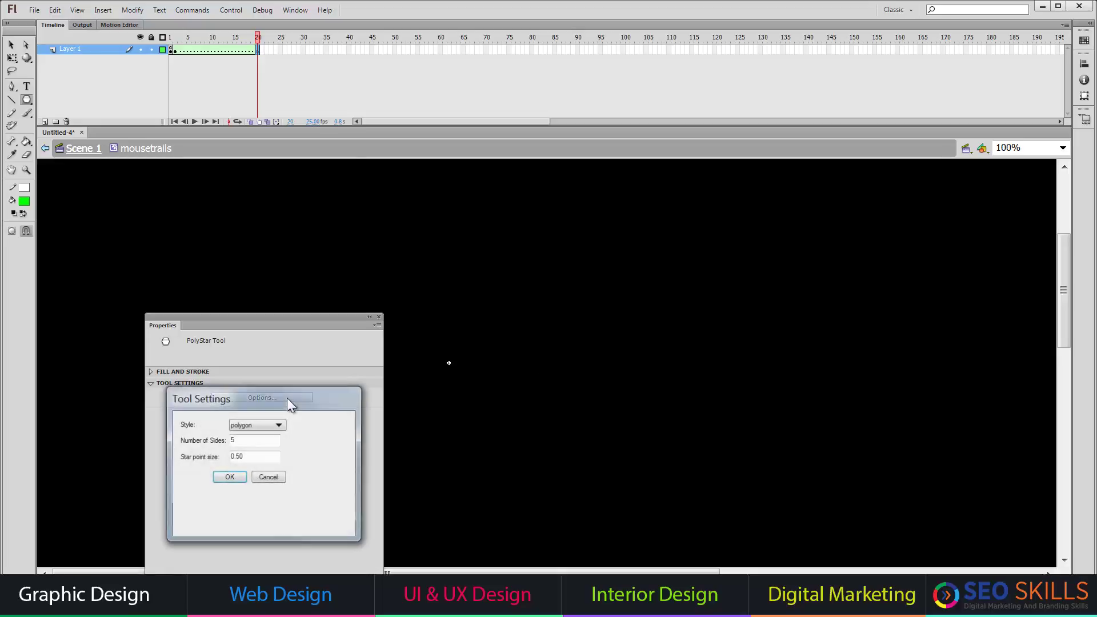
click(245, 443)
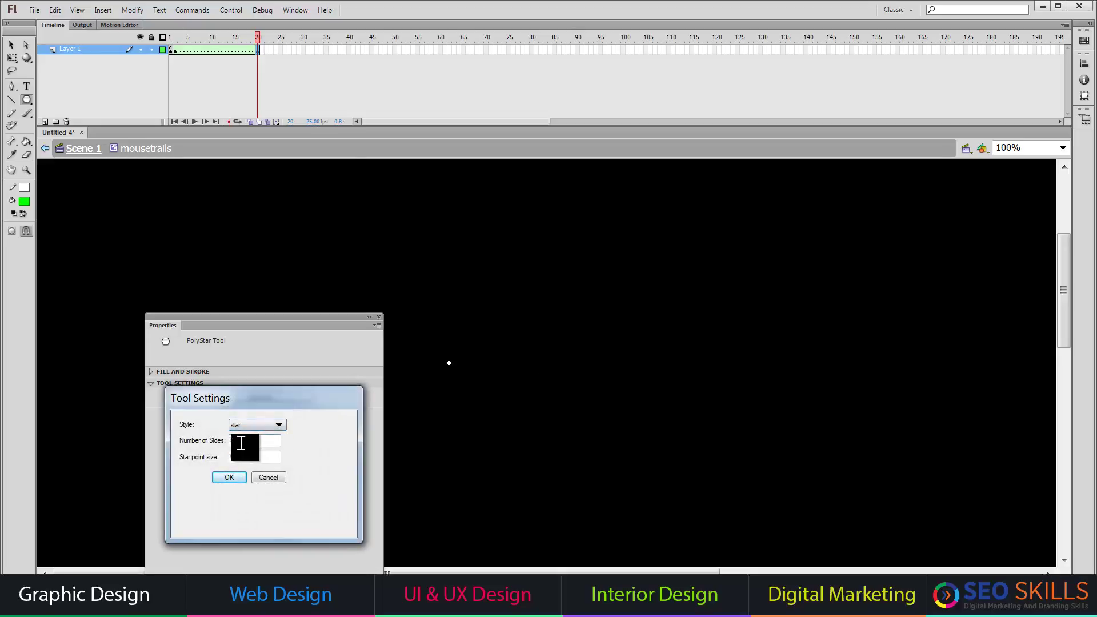
double_click(234, 440)
text(10)
click(232, 477)
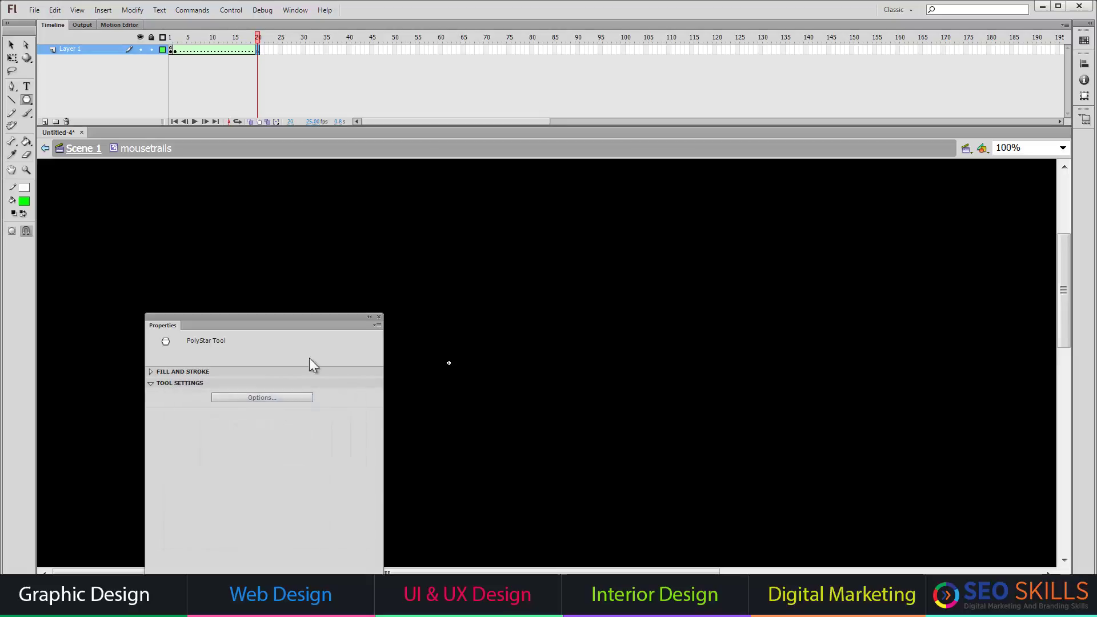
Draw a small star at frame 20, then select and delete its white outline
drag(570, 297, 570, 297)
key(v)
double_click(565, 296)
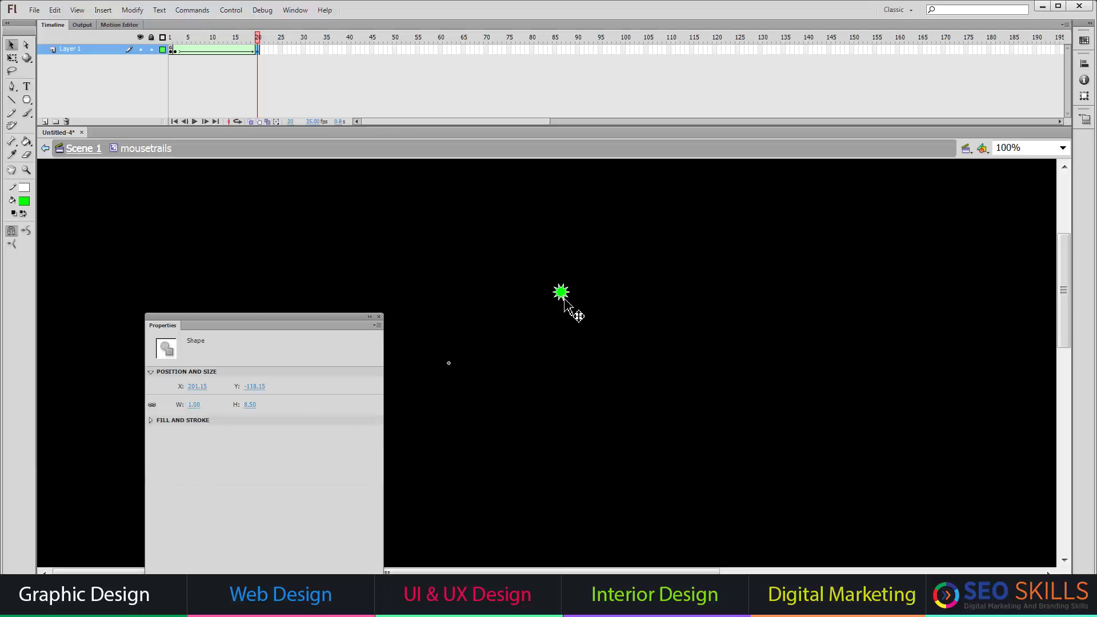
key(Delete)
click(379, 317)
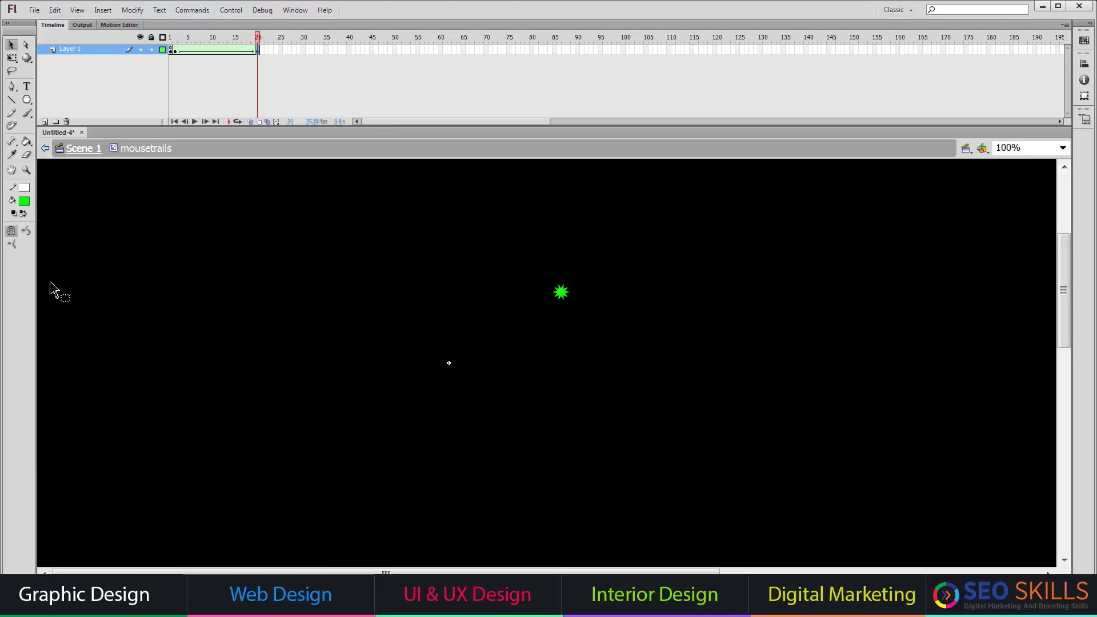
Fill the star with the red radial gradient and move it just below the registration point
click(24, 201)
click(43, 326)
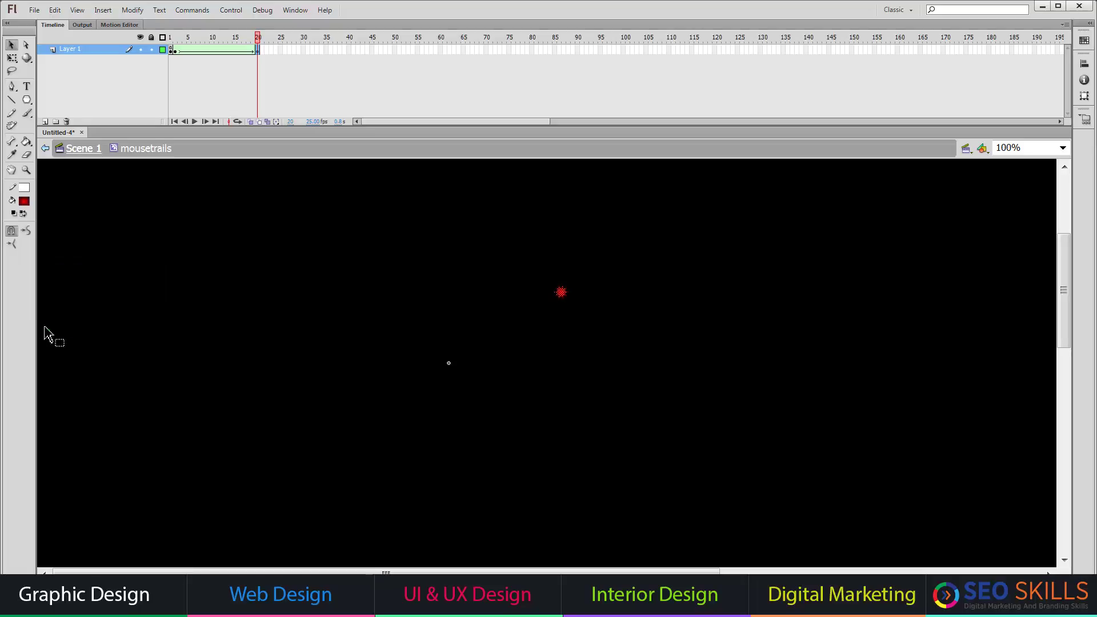
drag(457, 452, 445, 438)
Insert a blank keyframe at frame 44, draw a small rounded square there with the Rectangle tool and select it
key(F7)
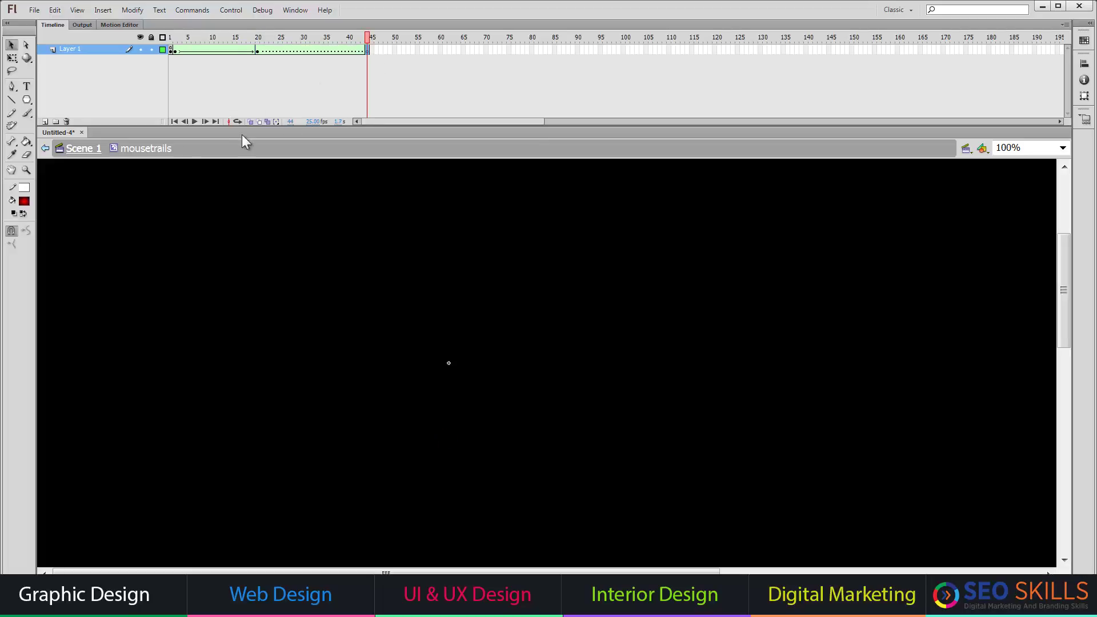
click(30, 103)
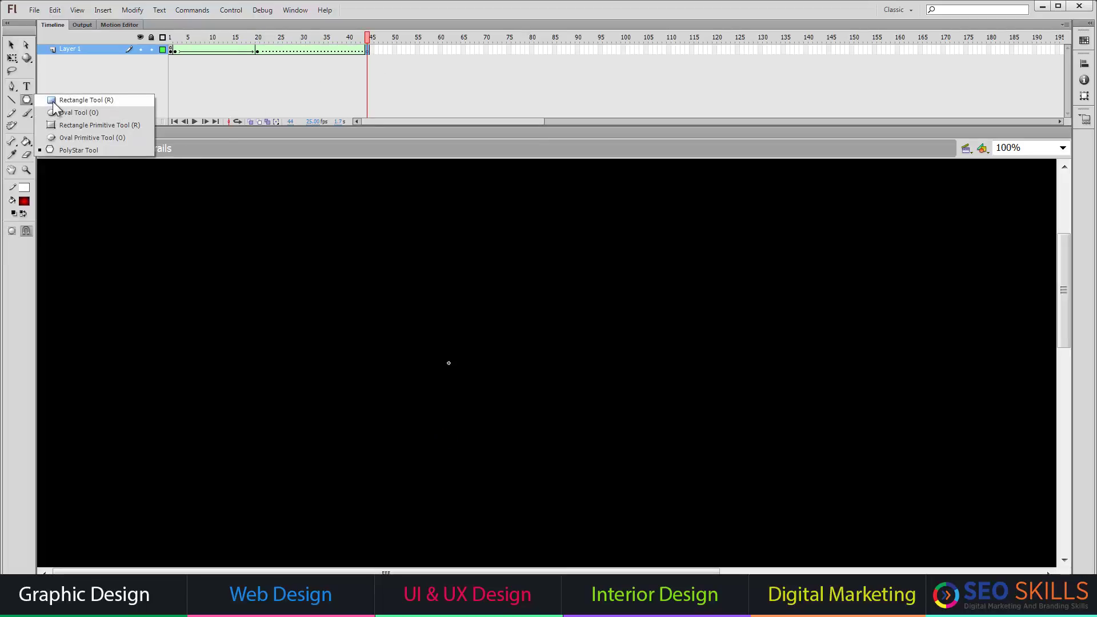
click(53, 102)
drag(186, 255, 186, 256)
key(v)
double_click(188, 256)
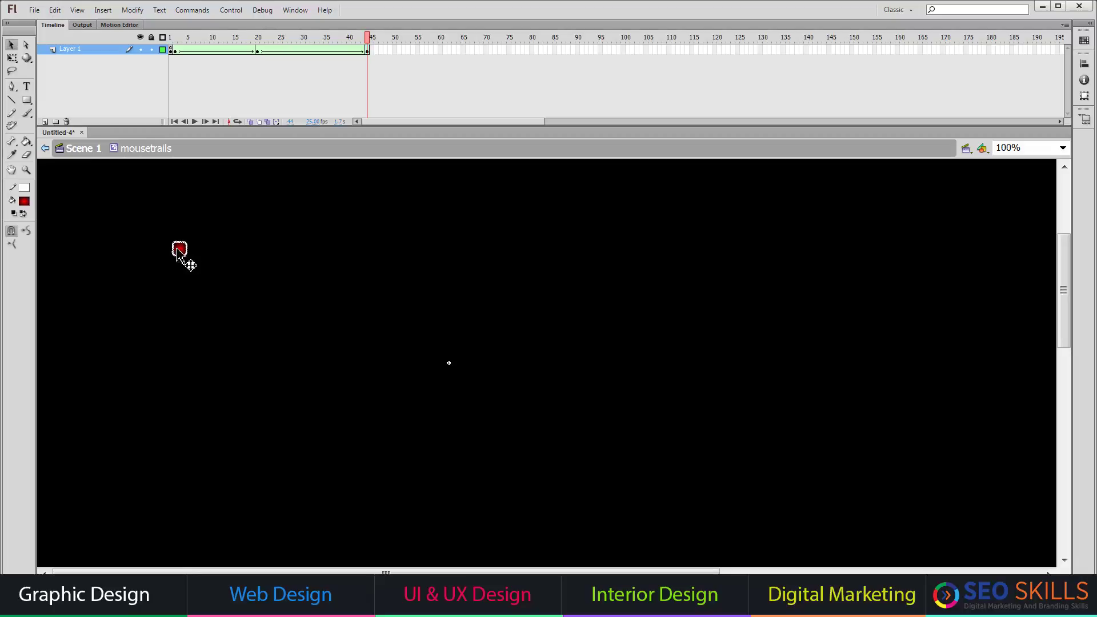
drag(154, 214, 214, 289)
Move the rounded square well below the registration point and scale it to 20%
drag(443, 475, 456, 521)
key(ctrl+alt+s)
text(10)
key(Return)
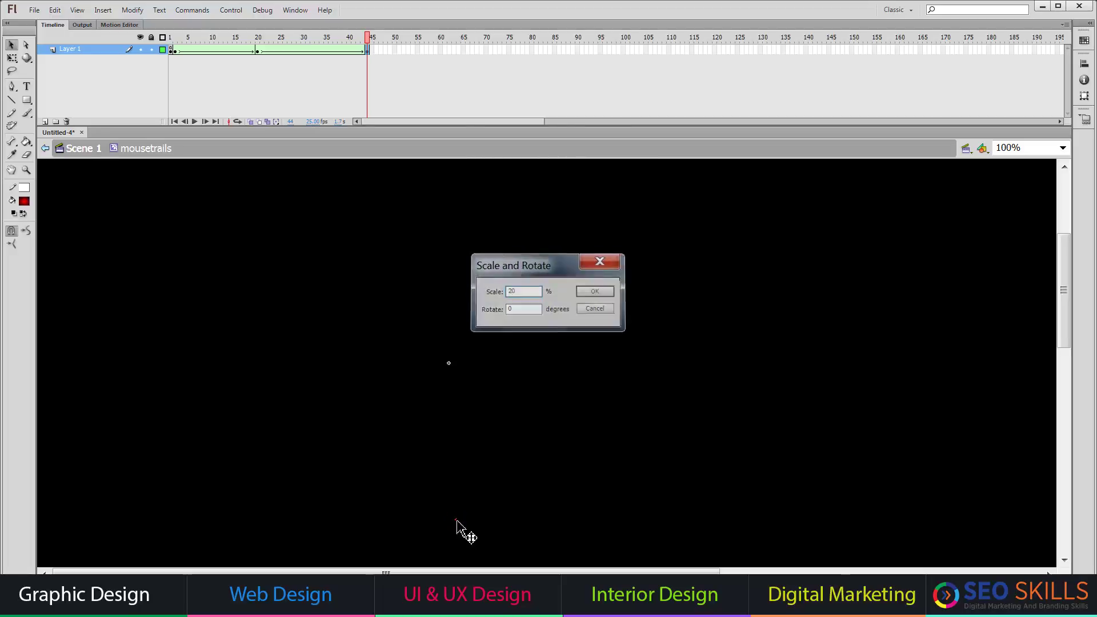
Fill the tiny square with the white-to-black radial gradient and preview the animation
click(24, 201)
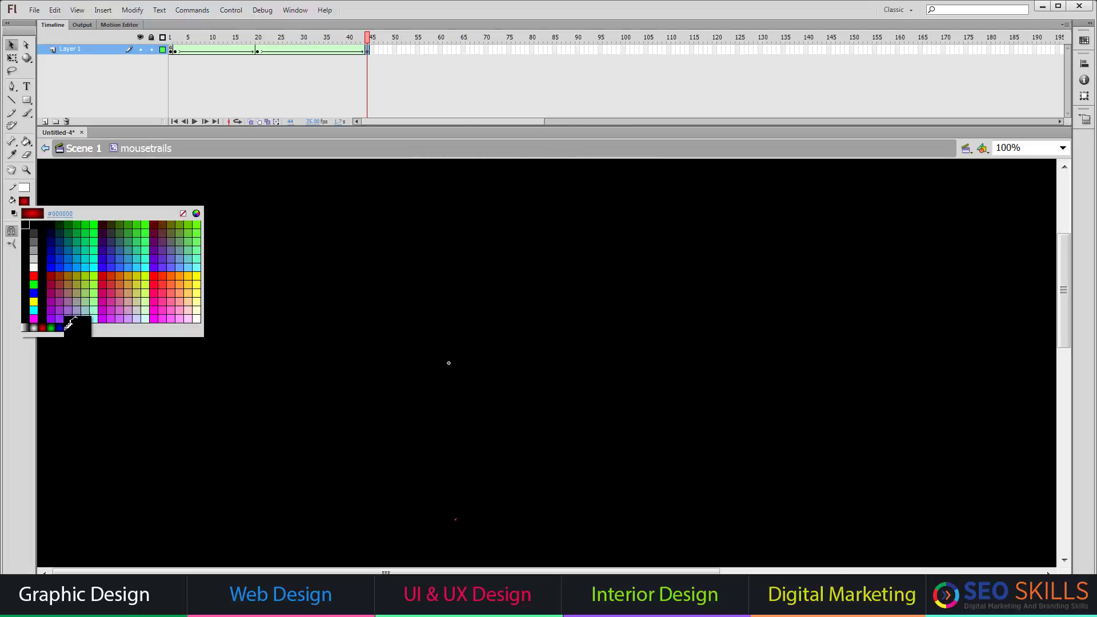
click(34, 327)
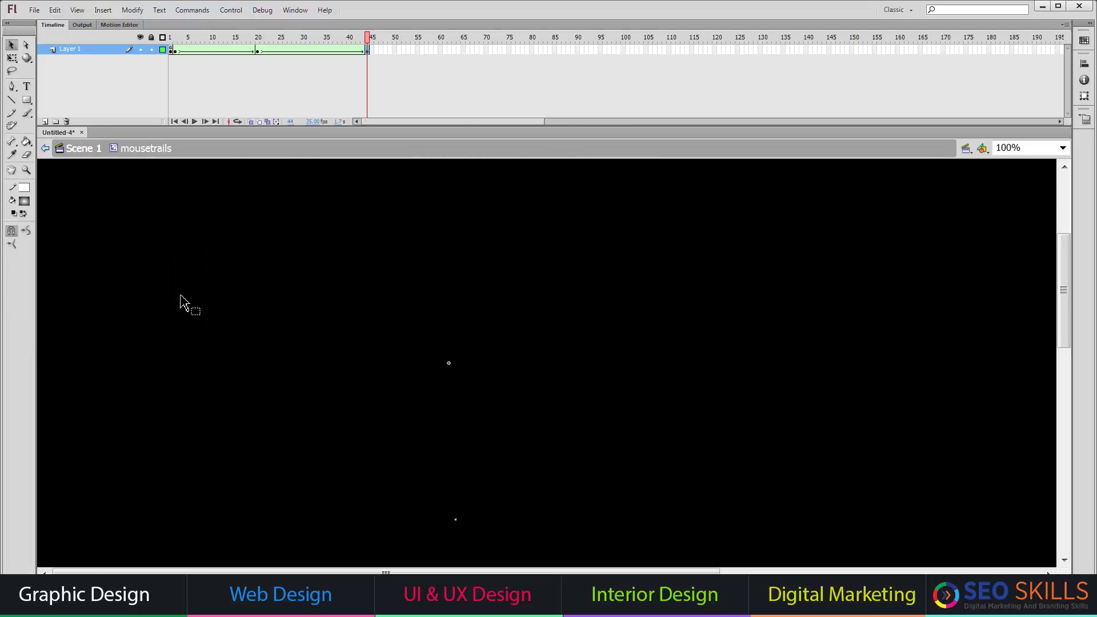
key(Return)
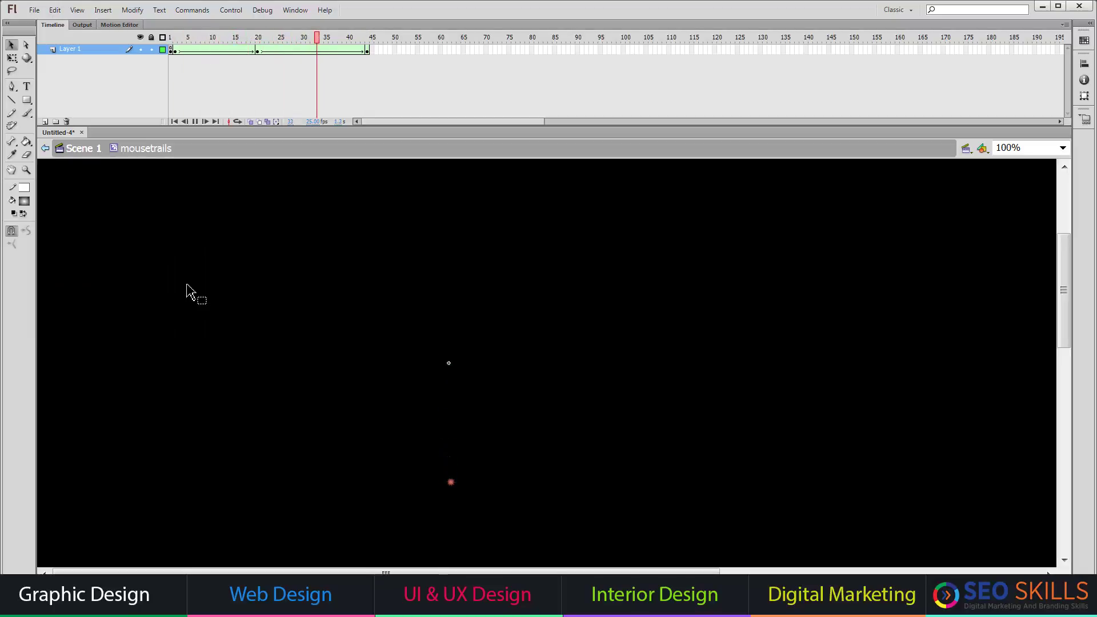
key(Return)
Move the star keyframe to frame 22 and adjust the easing of both shape tweens, using -100 for the second
click(258, 50)
drag(265, 52, 269, 51)
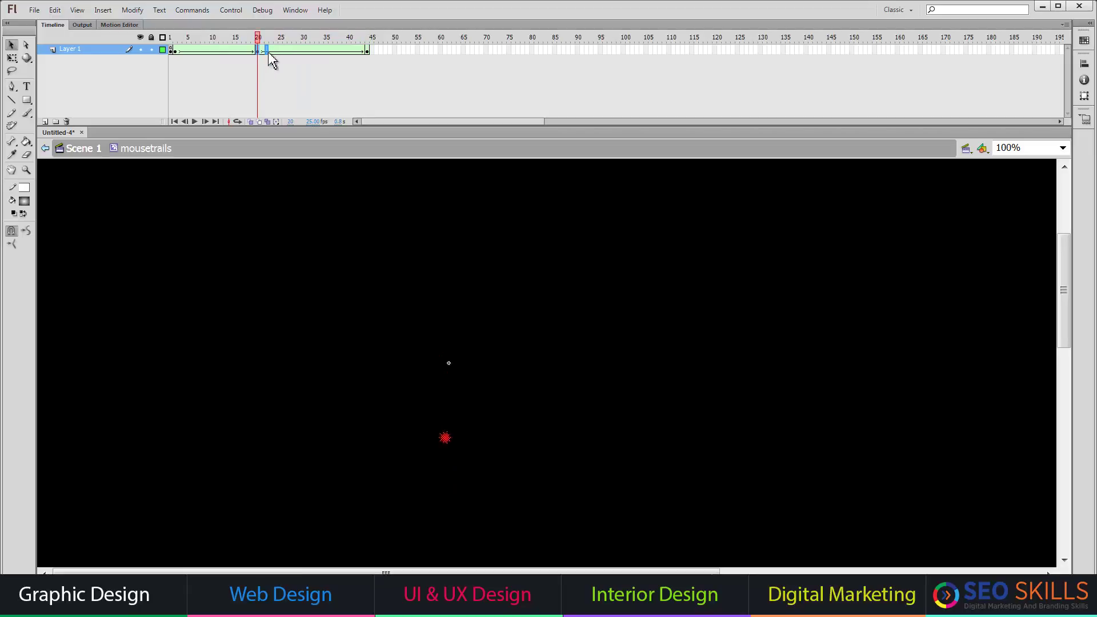
click(176, 50)
key(ctrl+F3)
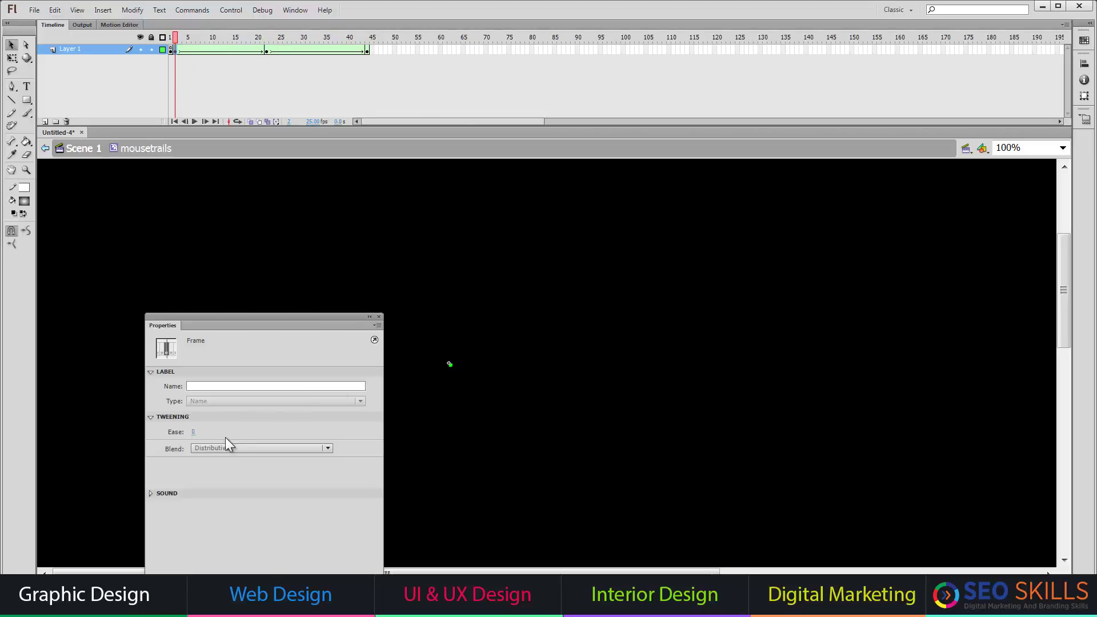
drag(193, 432, 243, 433)
click(266, 50)
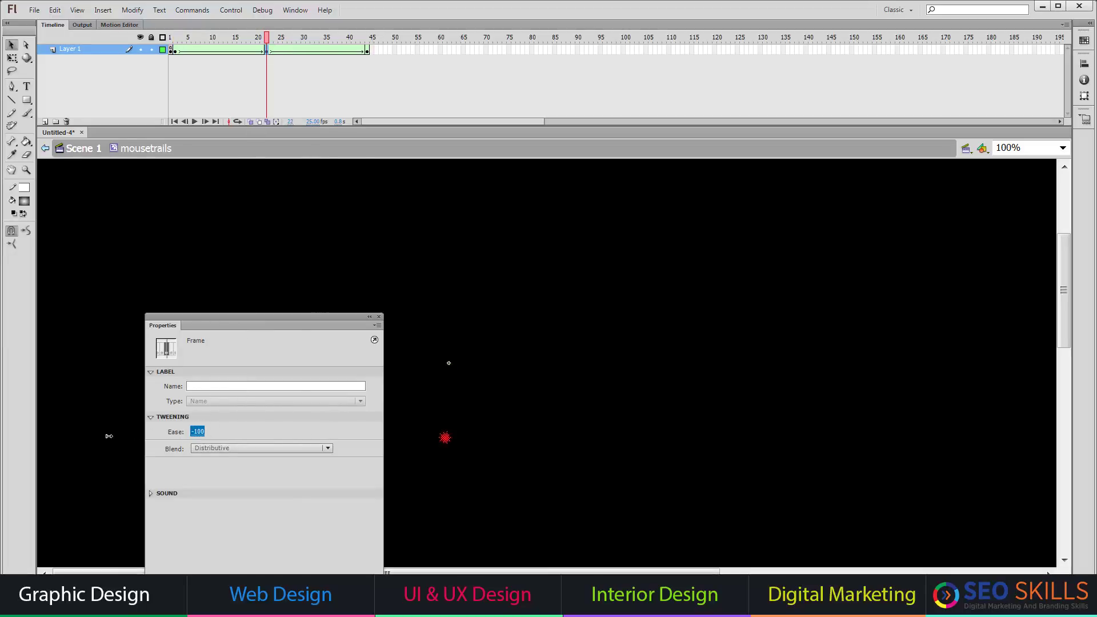
drag(109, 436, 110, 437)
click(379, 317)
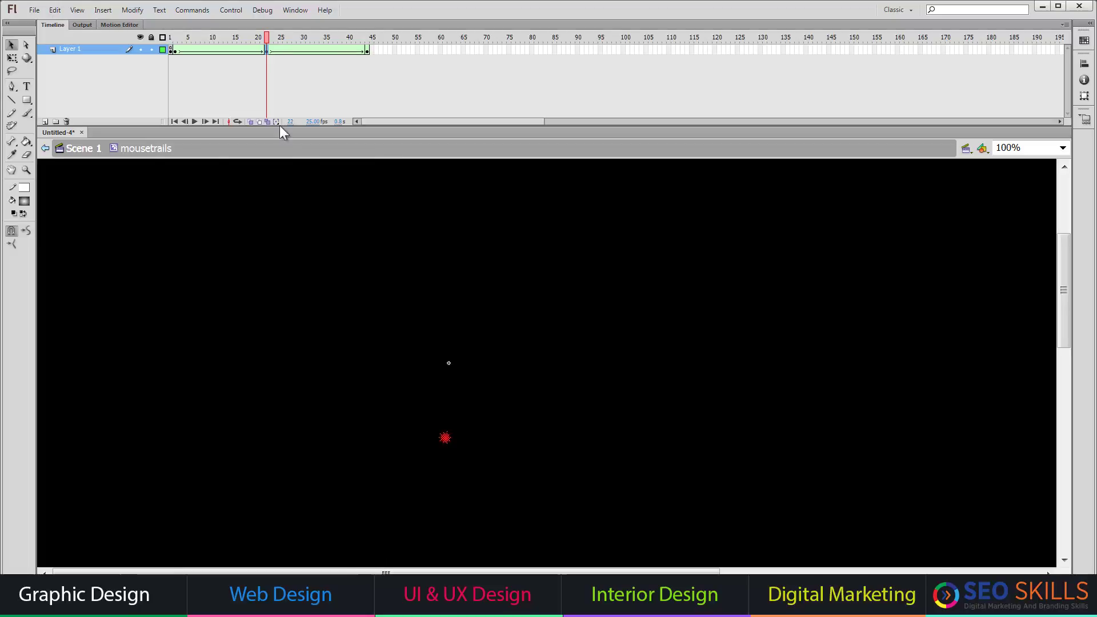
Play the animation from frame 2 and move the star keyframe to frame 23
click(178, 50)
key(Return)
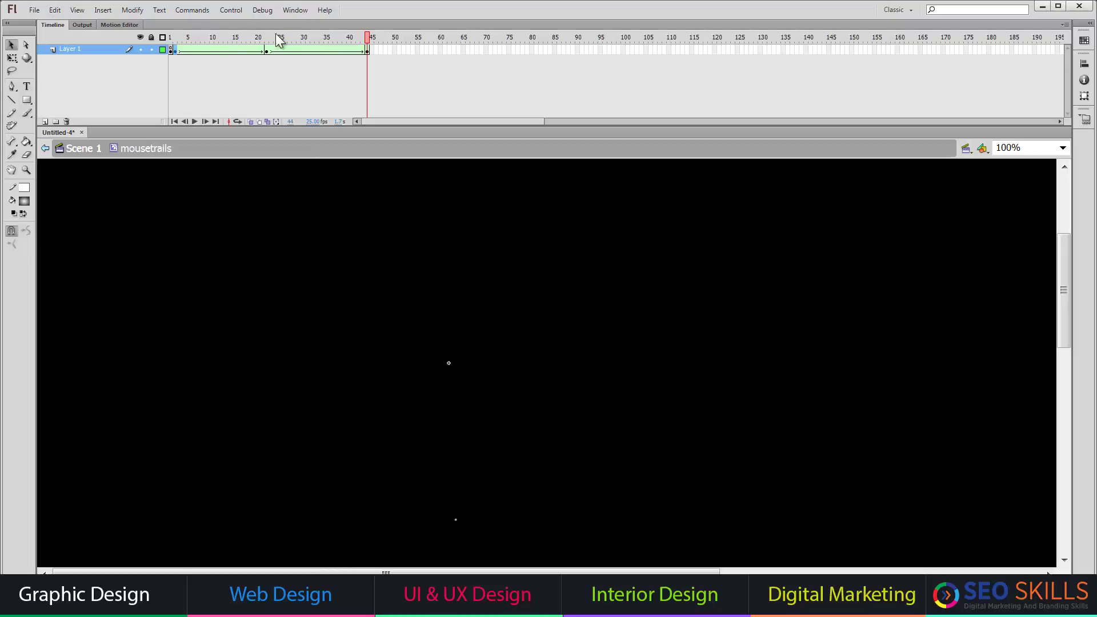
click(266, 50)
drag(265, 50, 275, 62)
Review the ease of the star keyframe at frame 23 and replay the animation from frame 2
key(ctrl+F3)
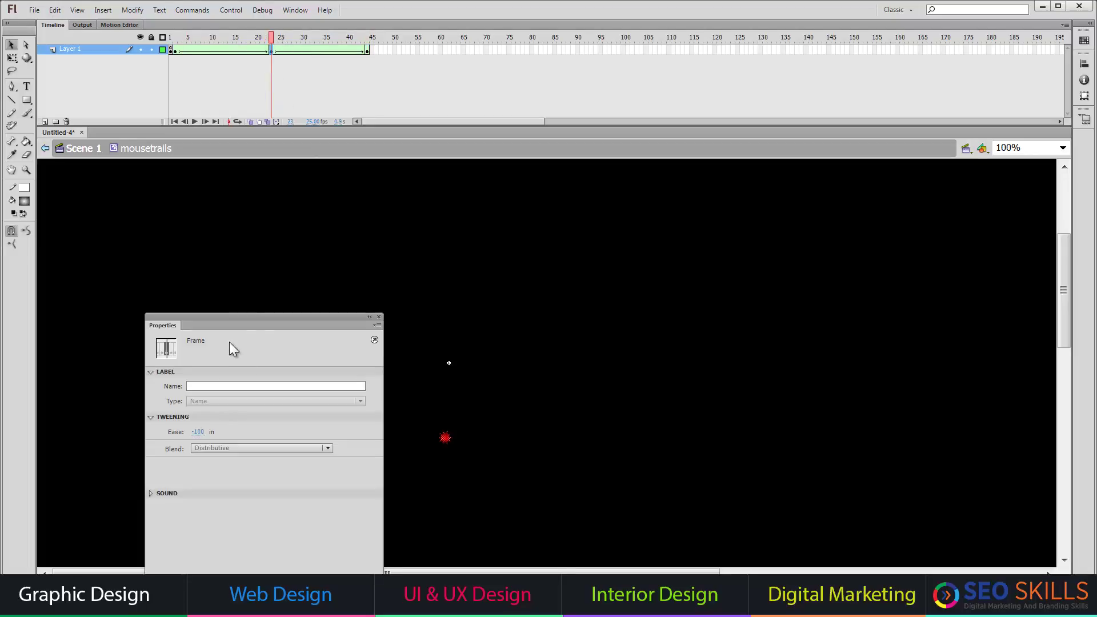
click(201, 434)
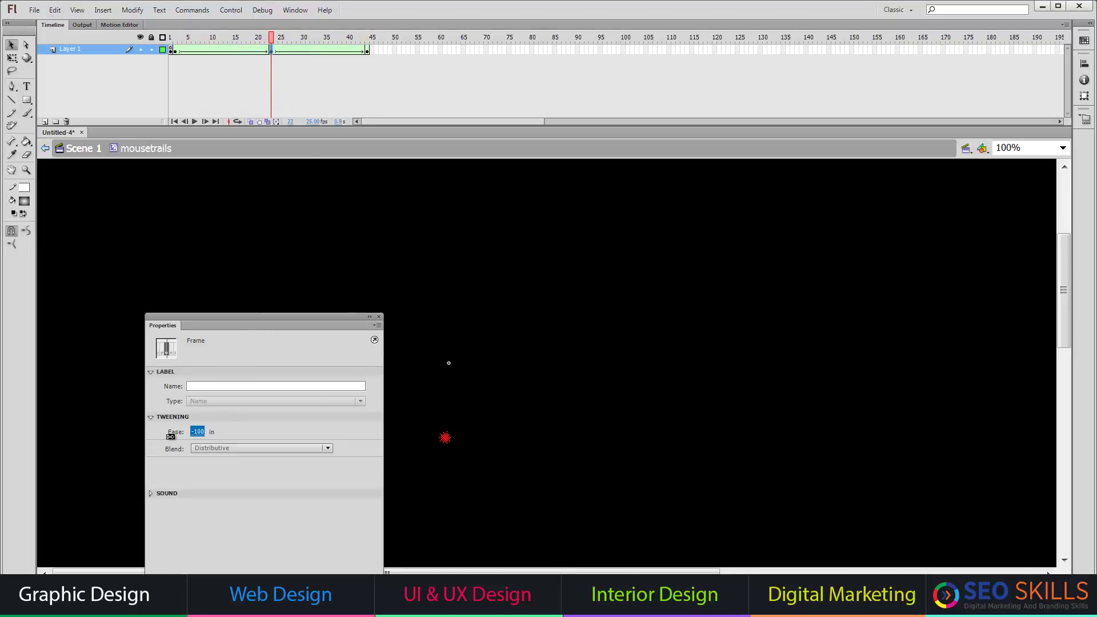
click(379, 316)
click(177, 51)
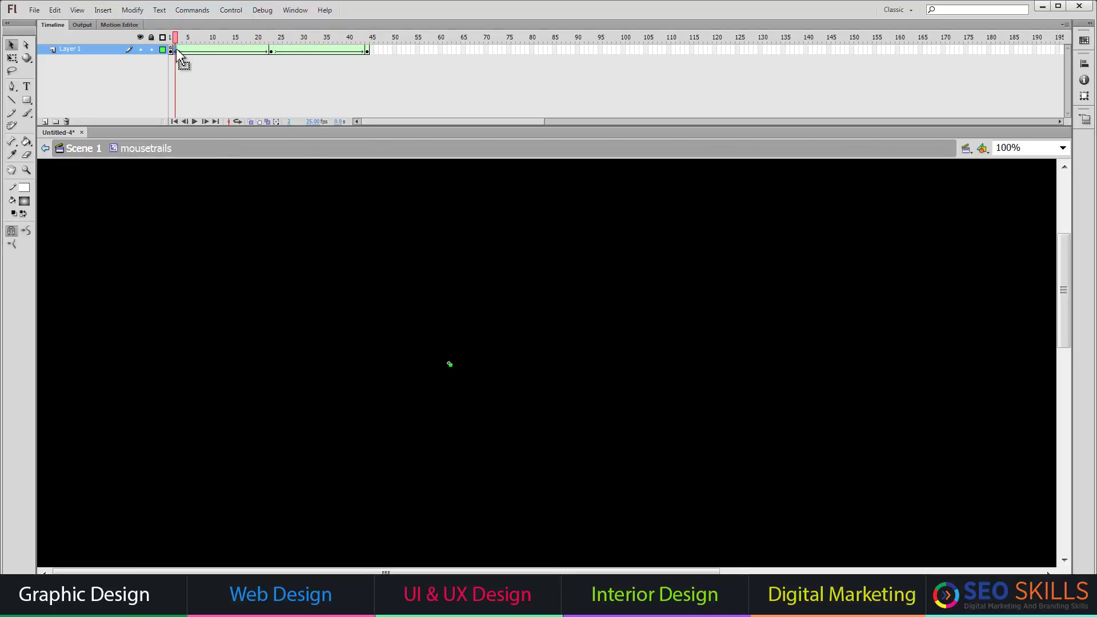
key(Return)
Return to Scene 1 and delete the "MovieClip Mouse Trails" title text
click(46, 148)
click(532, 358)
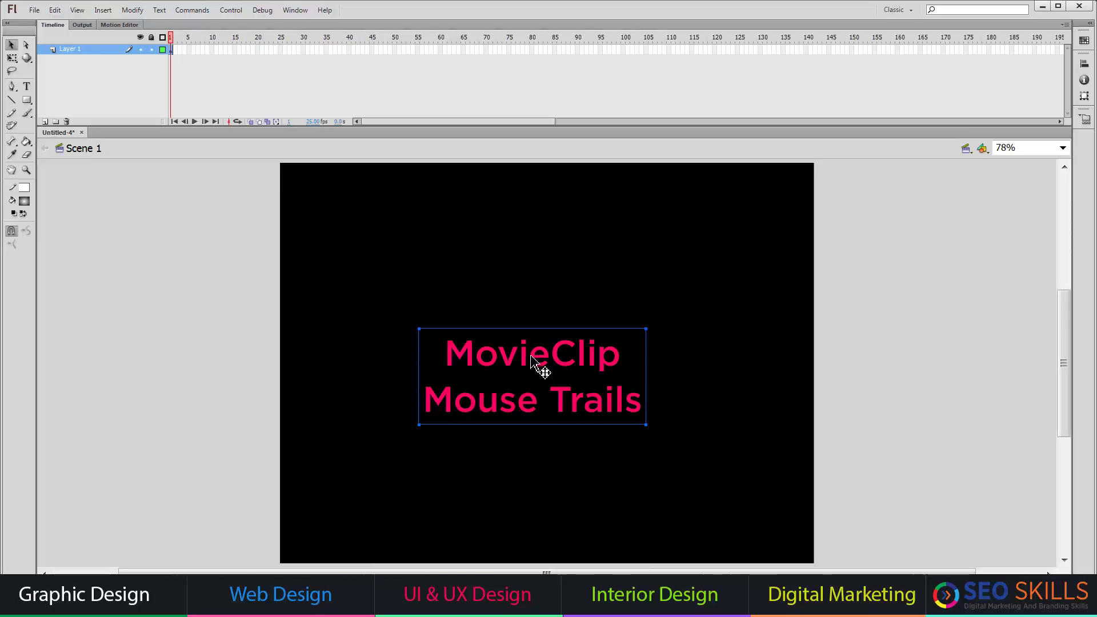
key(Delete)
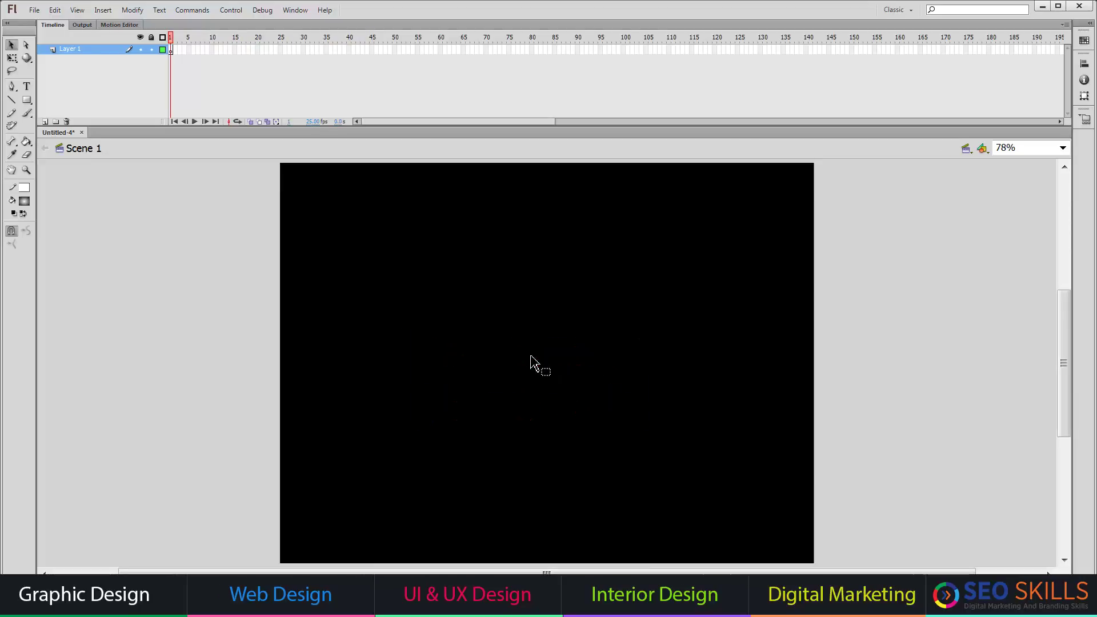
Place an instance of mousetrails from the library near the upper-left corner of the stage
key(ctrl+l)
drag(755, 317, 302, 200)
click(911, 196)
Duplicate the mousetrails instance repeatedly to build a long diagonal row of overlapping copies
key(ctrl+d)
key(ctrl+d)
key(ctrl+d)
key(ctrl+d)
key(ctrl+d)
key(ctrl+d)
key(ctrl+d)
key(ctrl+d)
key(ctrl+d)
key(ctrl+d)
key(ctrl+d)
key(ctrl+d)
key(ctrl+d)
key(ctrl+d)
key(ctrl+d)
key(ctrl+d)
key(ctrl+d)
key(ctrl+d)
key(ctrl+d)
key(ctrl+d)
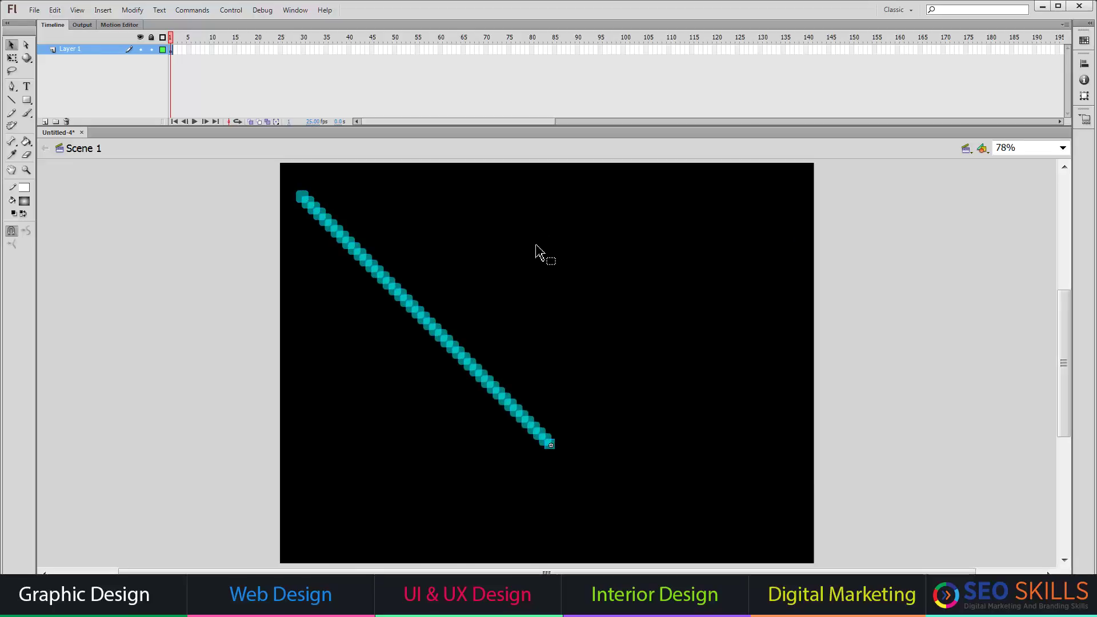
key(ctrl+d)
key(ctrl+d)
key(ctrl+d)
key(ctrl+d)
key(ctrl+d)
key(ctrl+d)
key(ctrl+d)
key(ctrl+d)
key(ctrl+d)
key(ctrl+d)
key(ctrl+d)
key(ctrl+d)
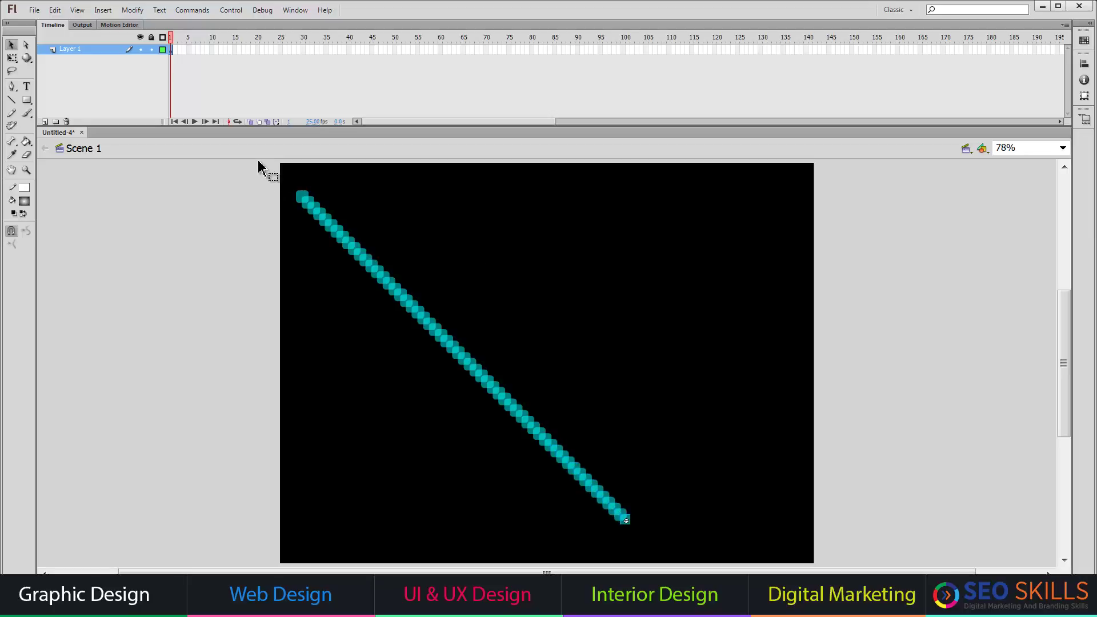
Align all mousetrails instances to the stage's top edge, distribute them evenly across its width and select the whole row
key(ctrl+a)
click(292, 10)
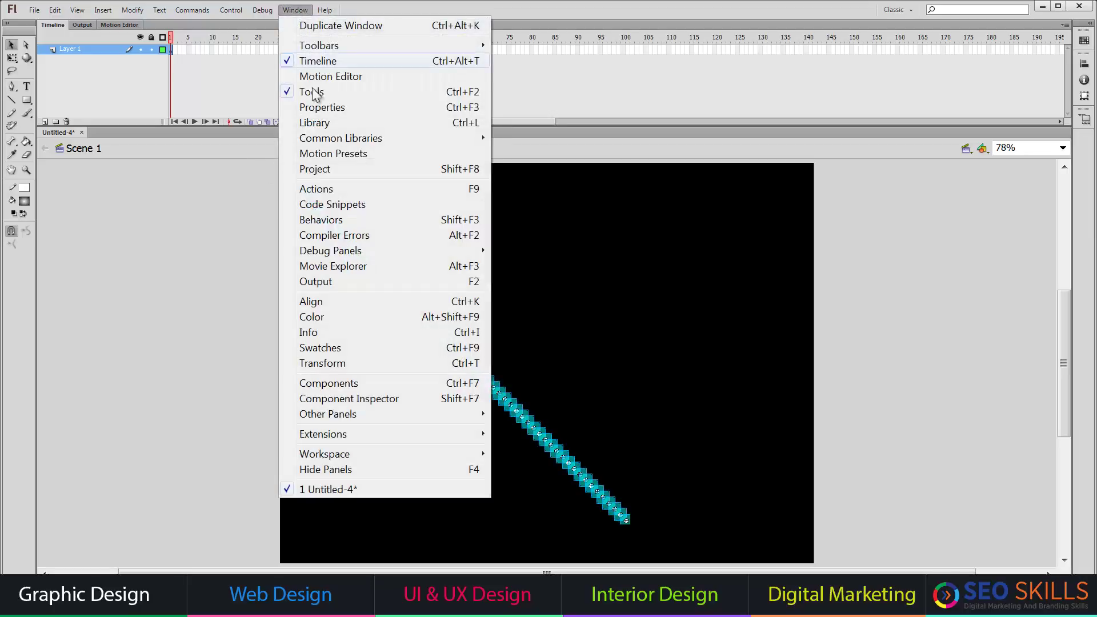
click(319, 301)
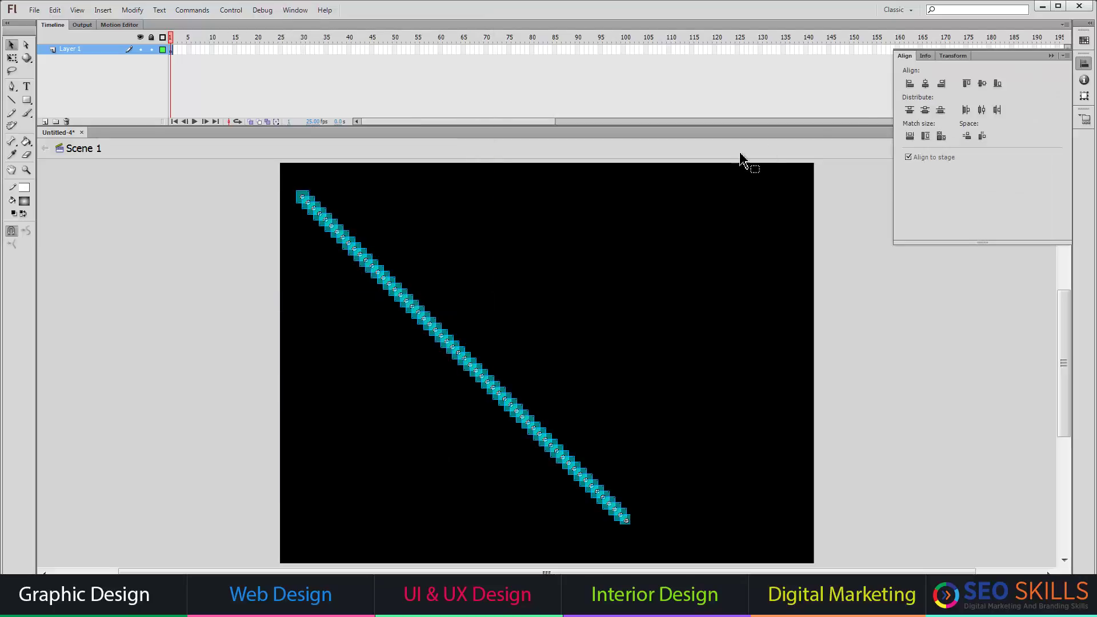
click(964, 83)
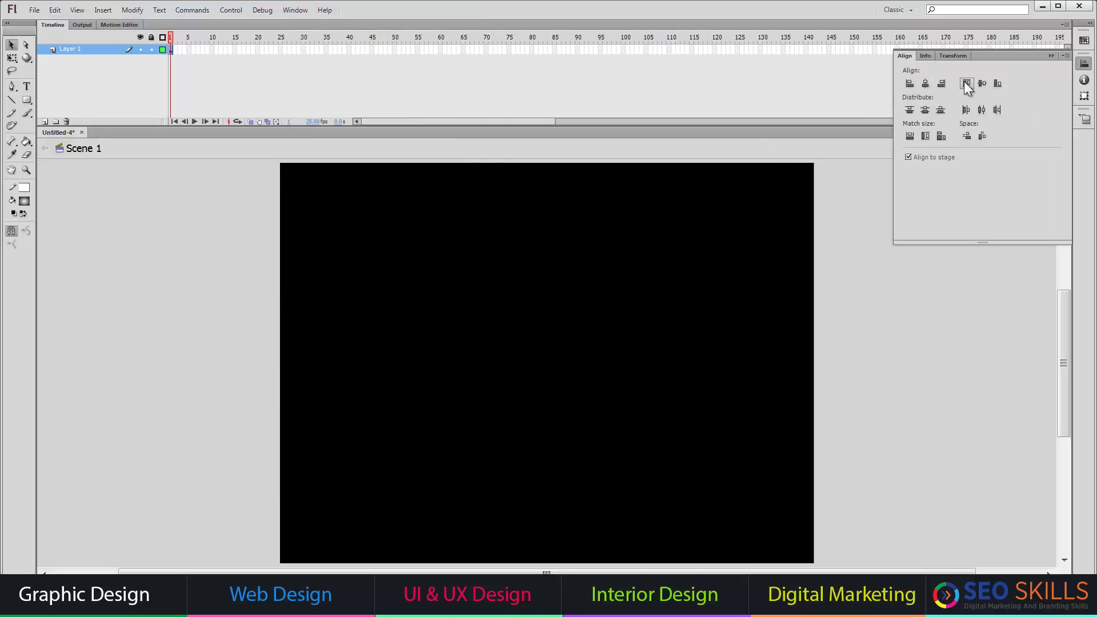
click(978, 110)
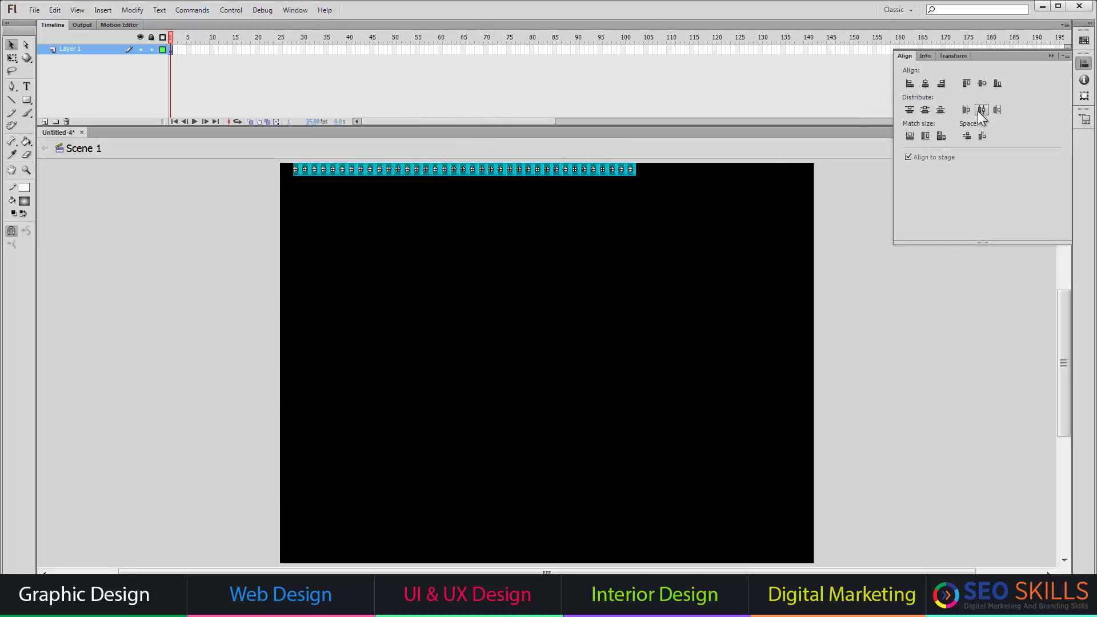
click(648, 243)
key(ctrl+a)
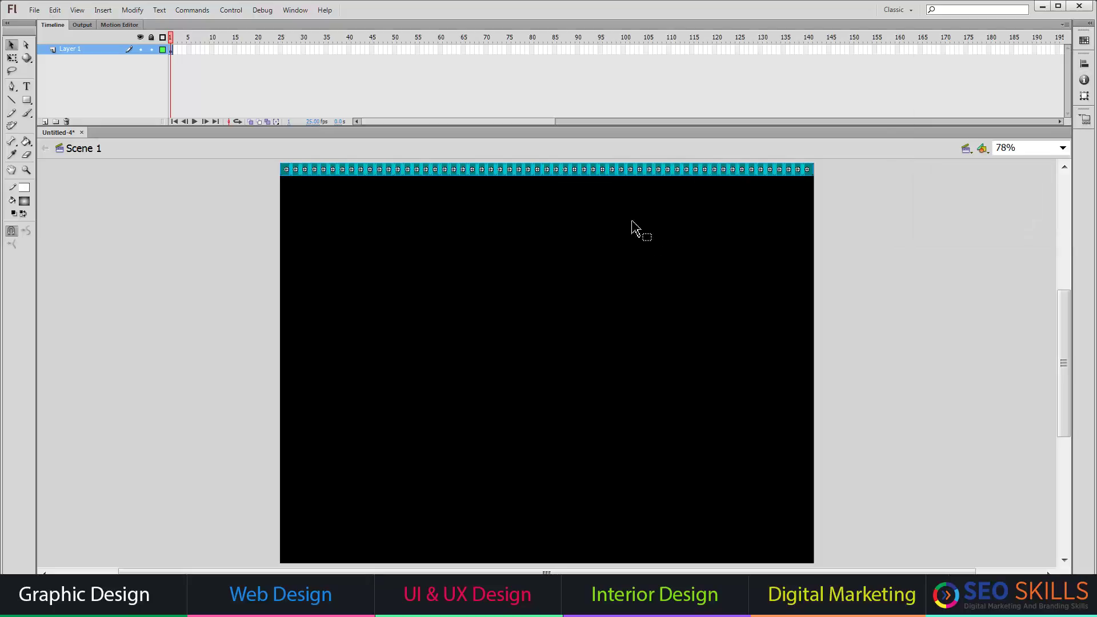
Duplicate the row of mousetrails instances directly below the first and nudge the copy up to close the gap
drag(574, 170, 575, 185)
key(Up)
key(Up)
key(Up)
key(Up)
key(Up)
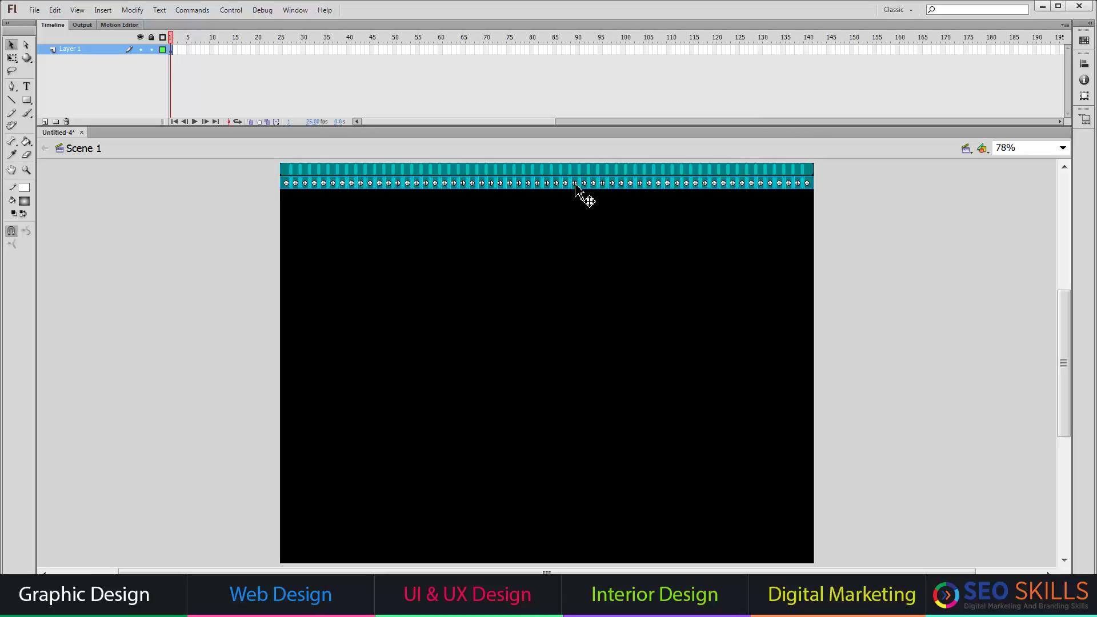
Select both mousetrails rows, duplicate them below and nudge the copies up against the rows above
key(ctrl+a)
drag(555, 168, 557, 200)
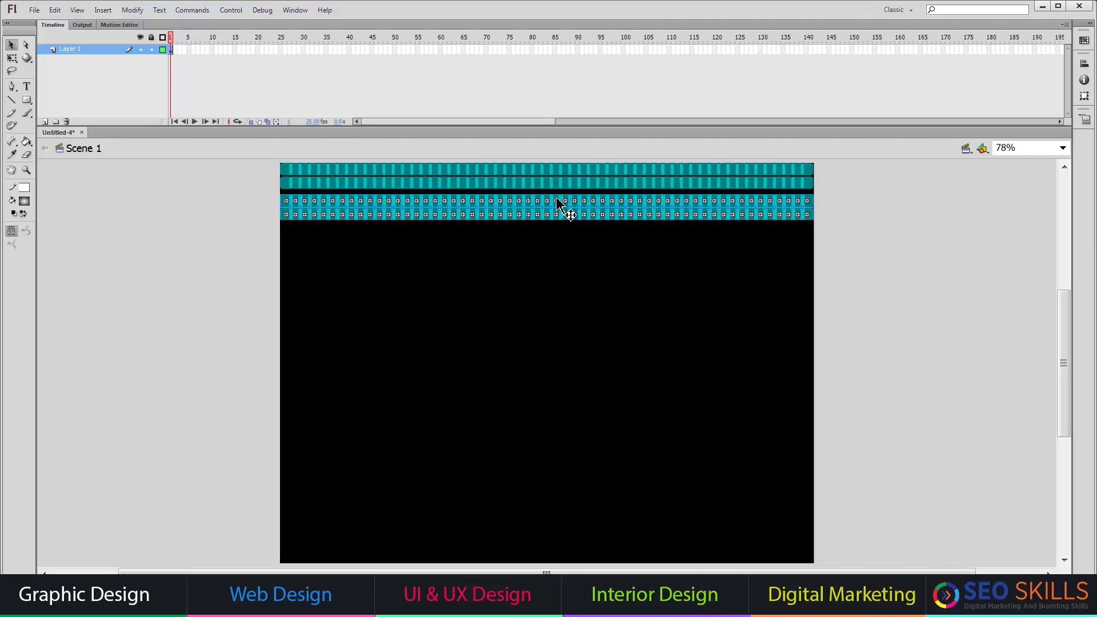
key(Up)
key(Up)
key(Up)
key(Up)
key(Up)
key(Up)
key(Up)
key(Up)
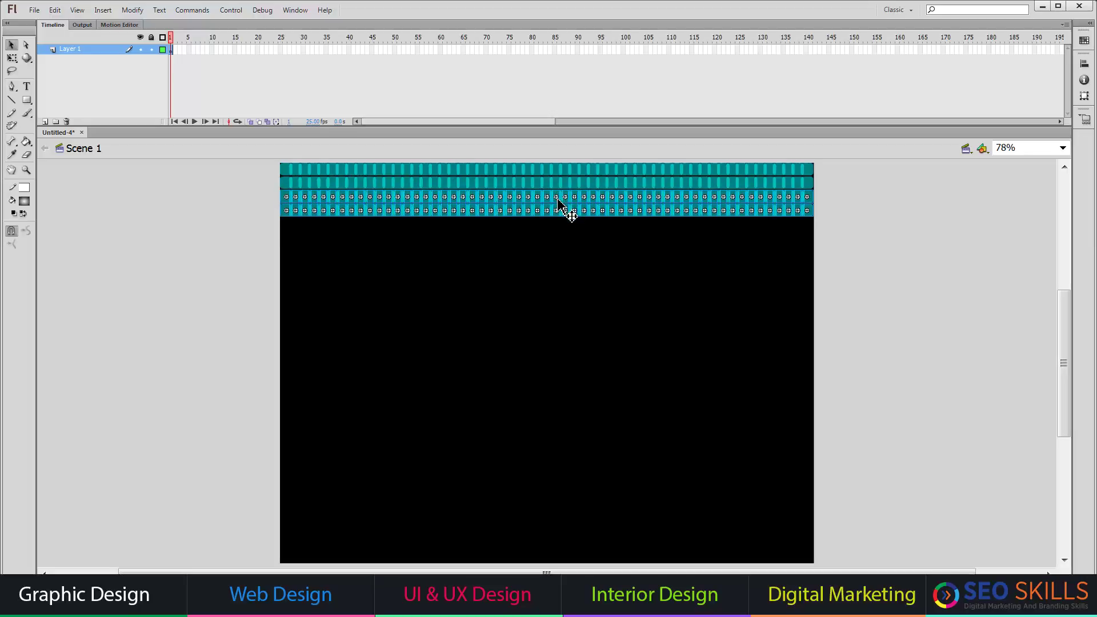
Duplicate the entire block of rows downward until 16 rows cover the upper part of the stage
key(ctrl+a)
drag(550, 170, 546, 284)
key(ctrl+a)
click(572, 439)
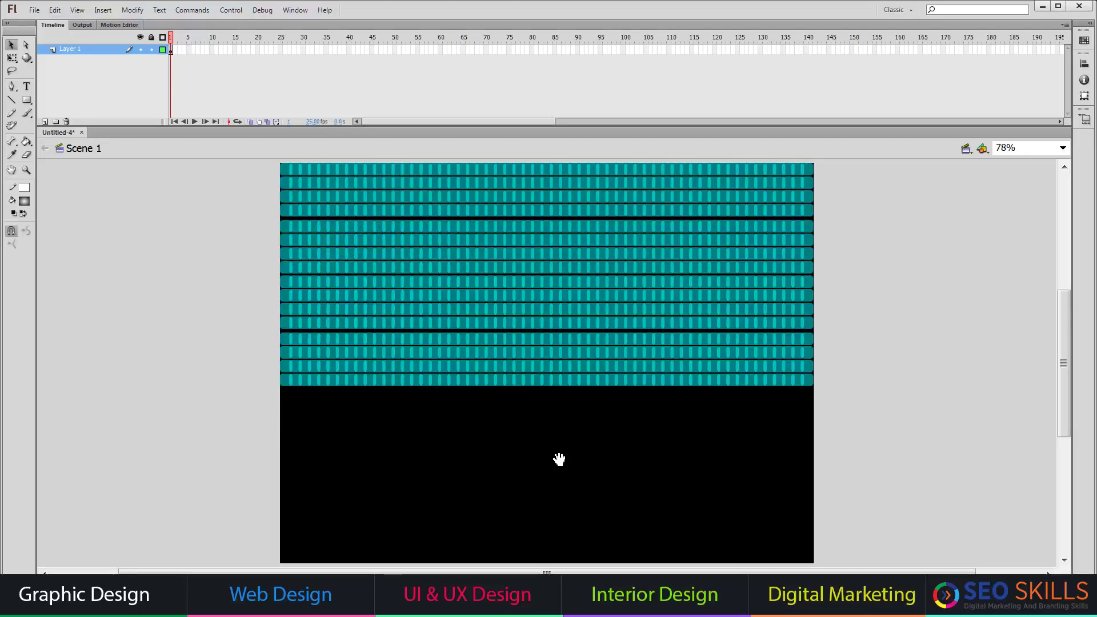
Fill the rest of the stage down to its bottom edge by duplicating the lowest nine rows, followed by the lowest four
scroll(559, 458, down, 2)
drag(939, 436, 228, 213)
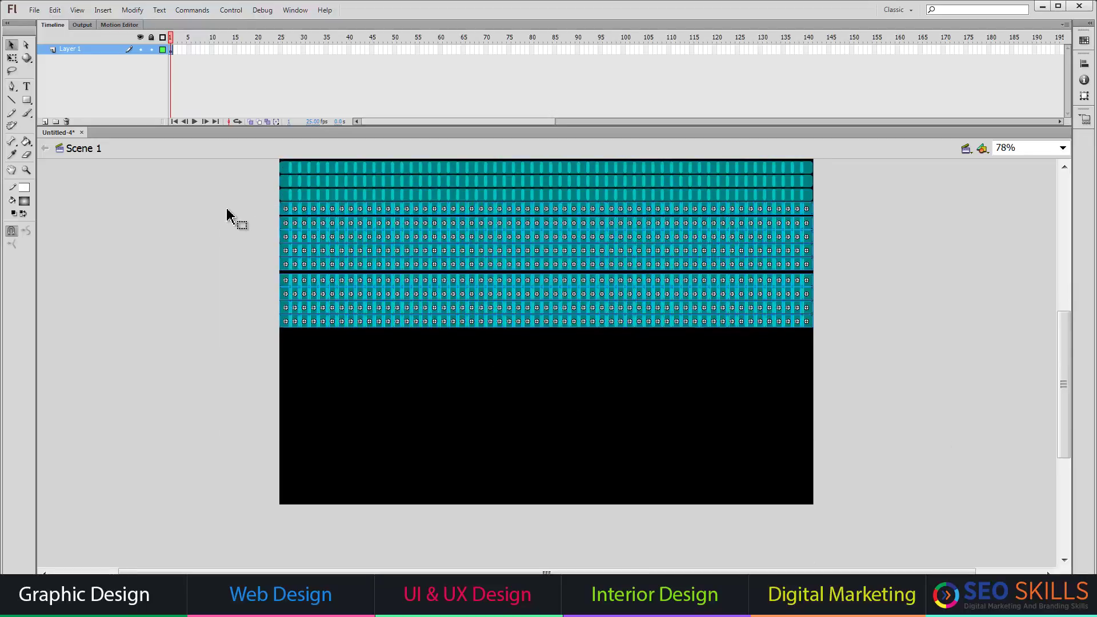
drag(477, 229, 472, 348)
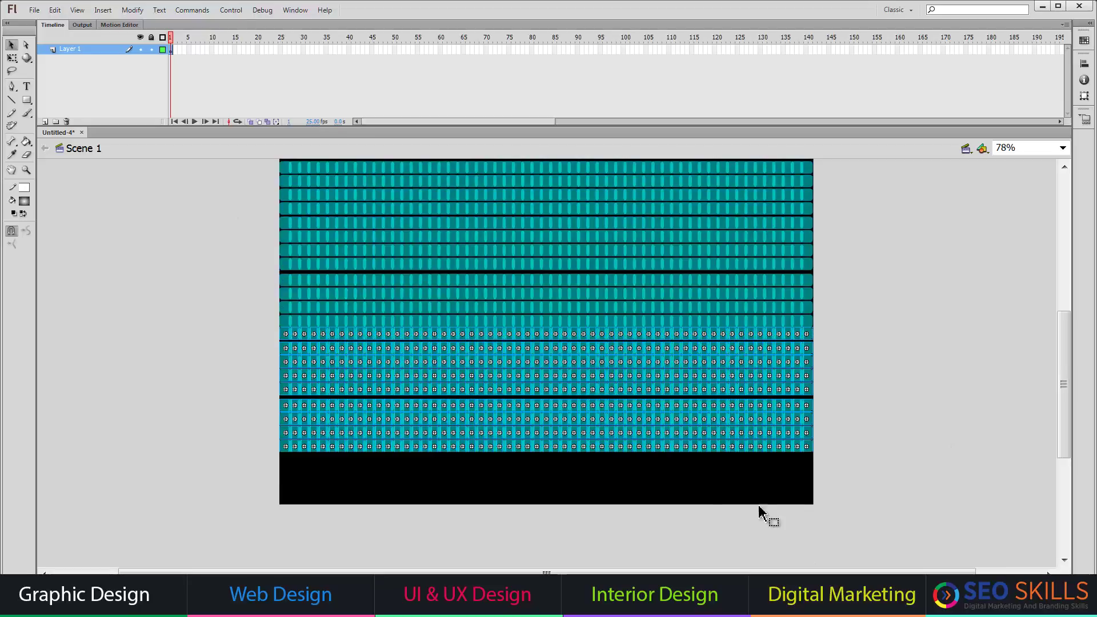
click(869, 510)
drag(869, 512, 198, 418)
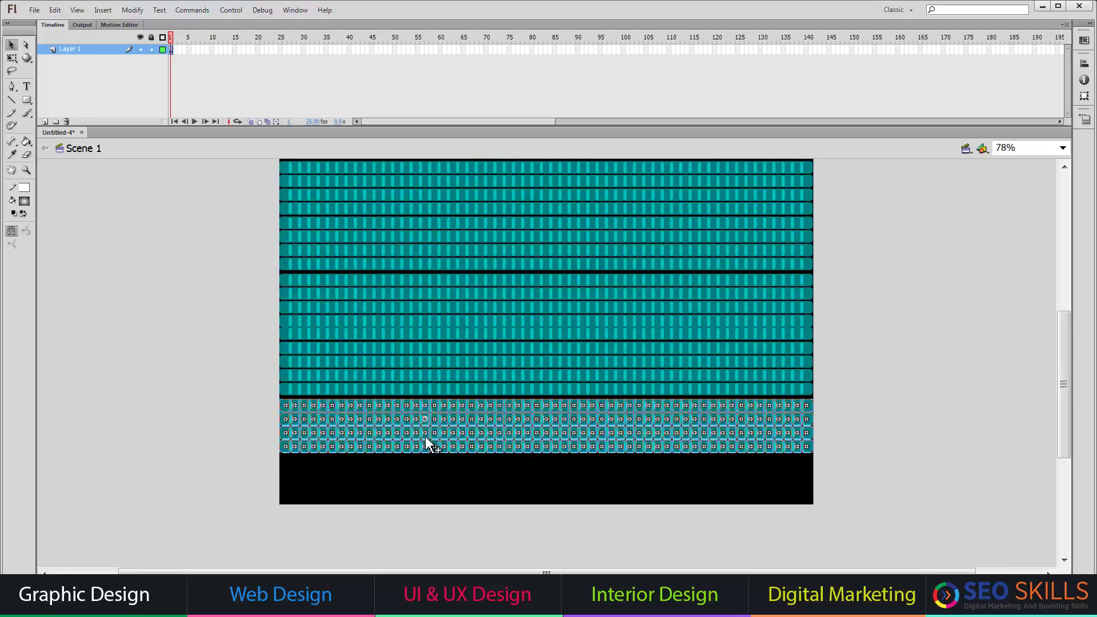
drag(428, 441, 426, 480)
click(228, 394)
Test the movie and maximize the preview window to examine the mouse trail effect
key(ctrl+Return)
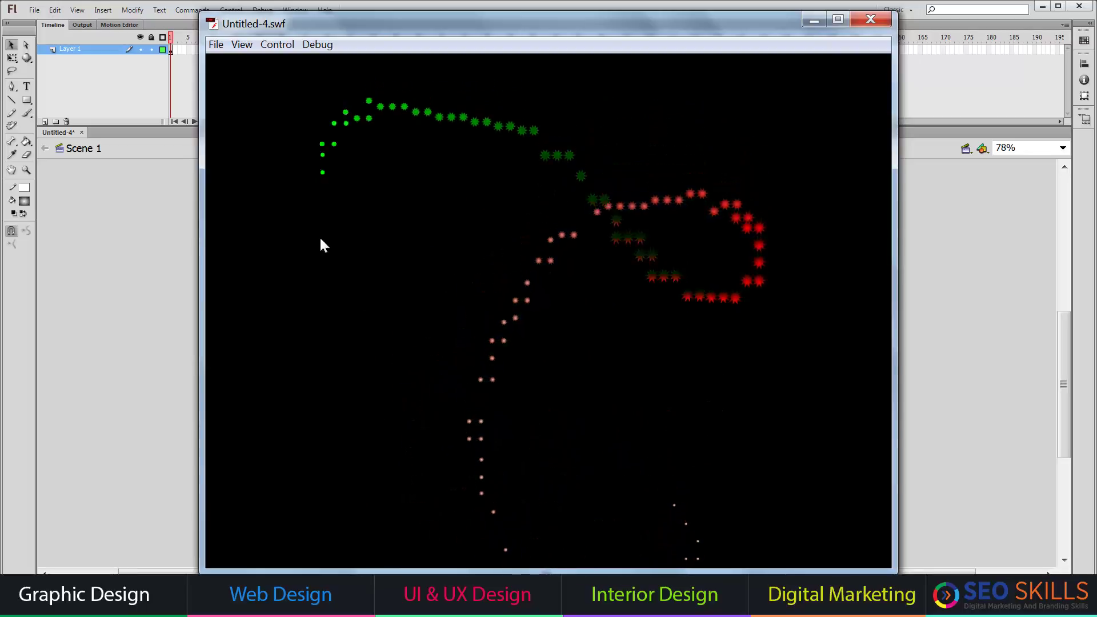
click(839, 20)
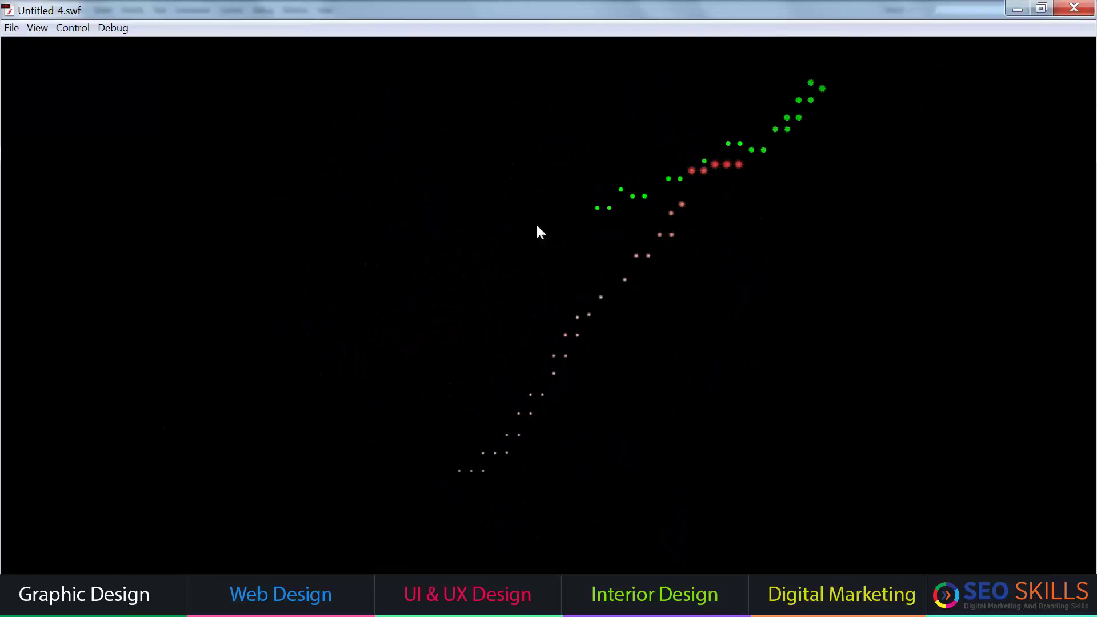